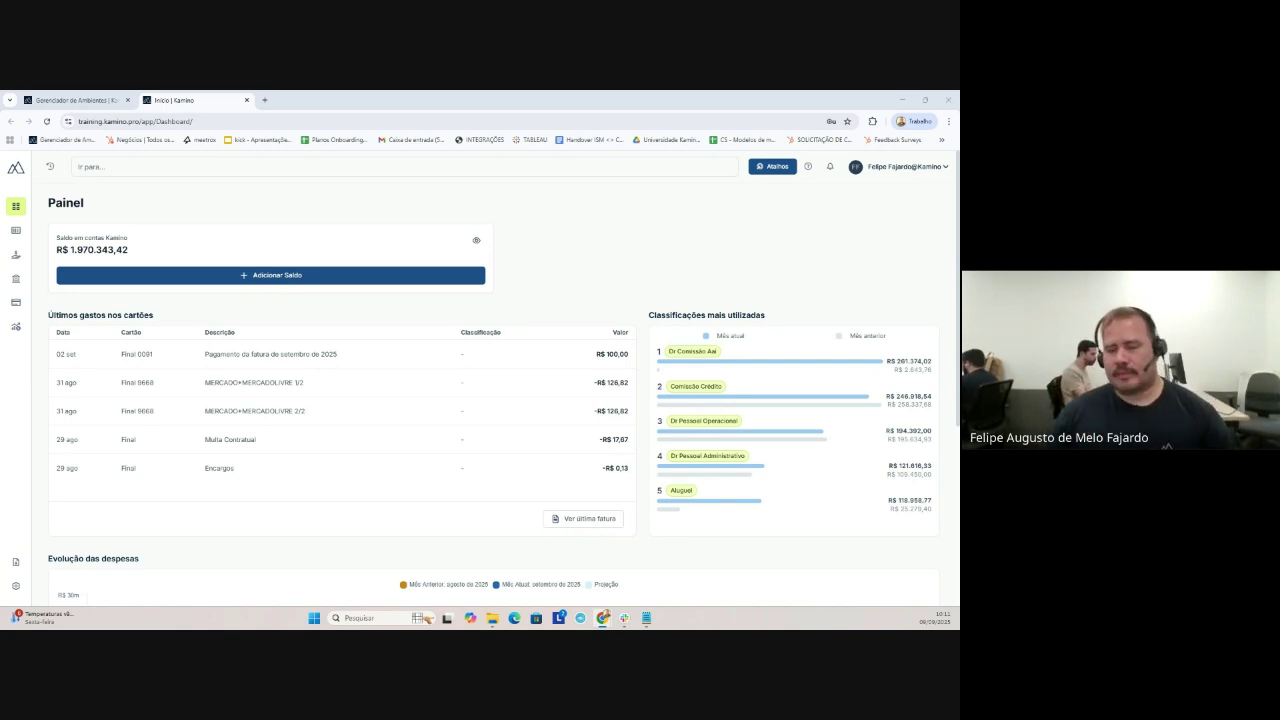
Step: Open Classificações e Contas Correntes in the Gestão Financeira system settings to review the account classifications
mouse_move(26, 593)
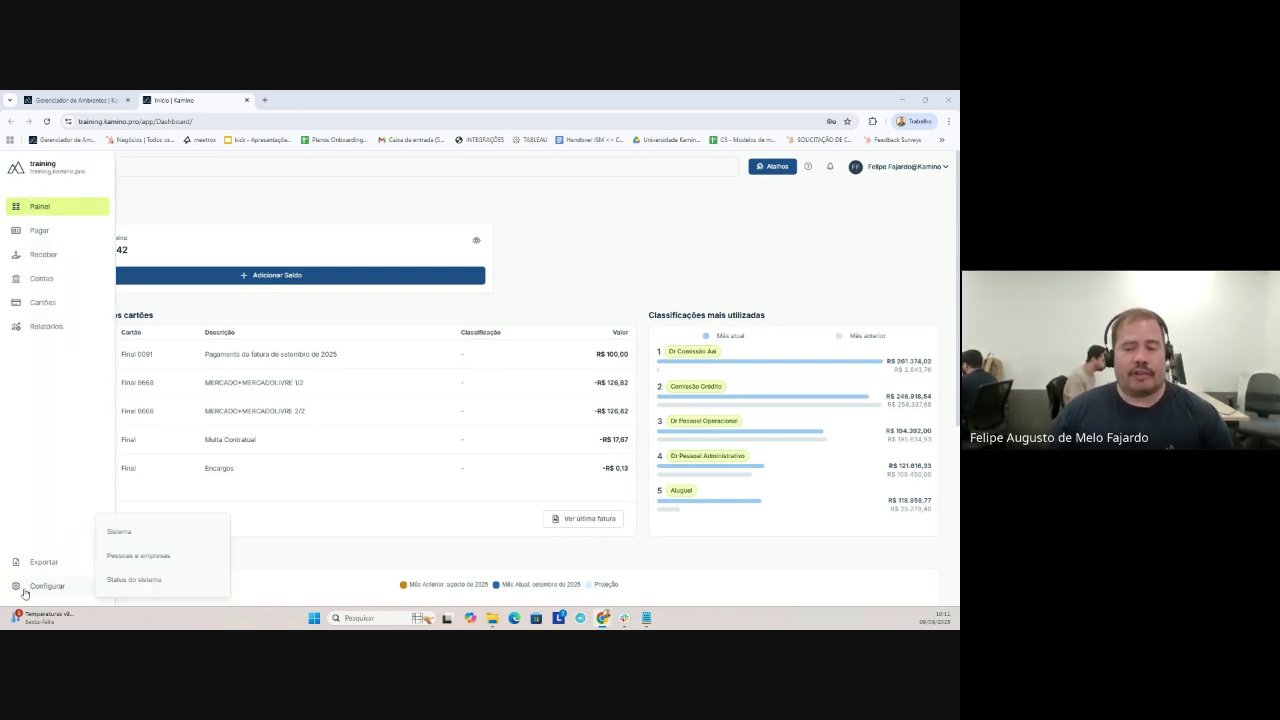
left_click(118, 535)
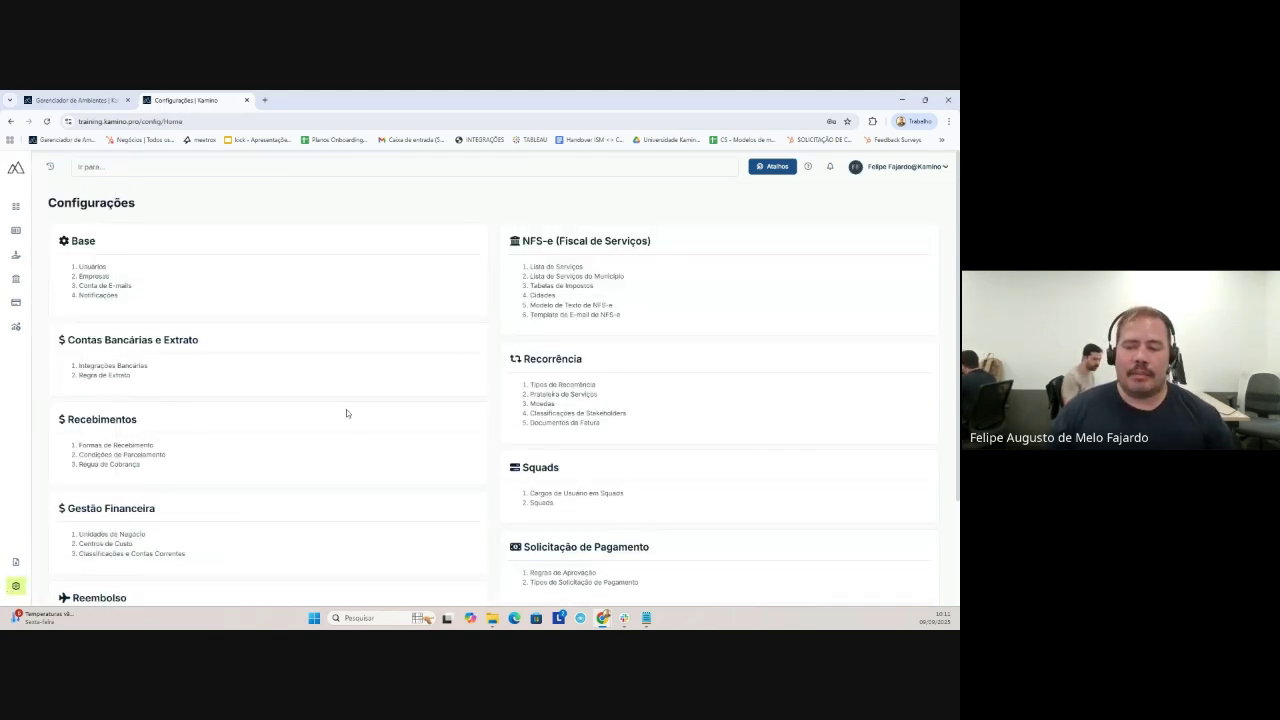
scroll(300, 430, "down", 1)
left_click_drag(157, 462, 74, 459)
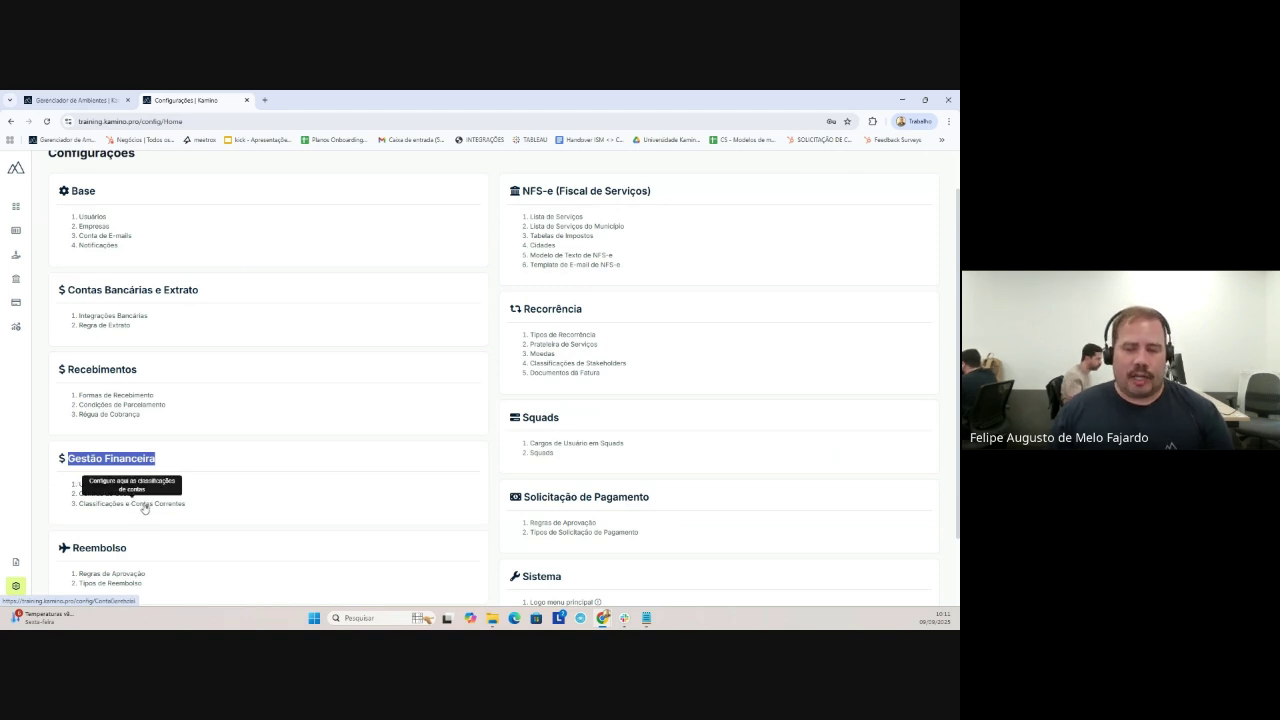
left_click(145, 507)
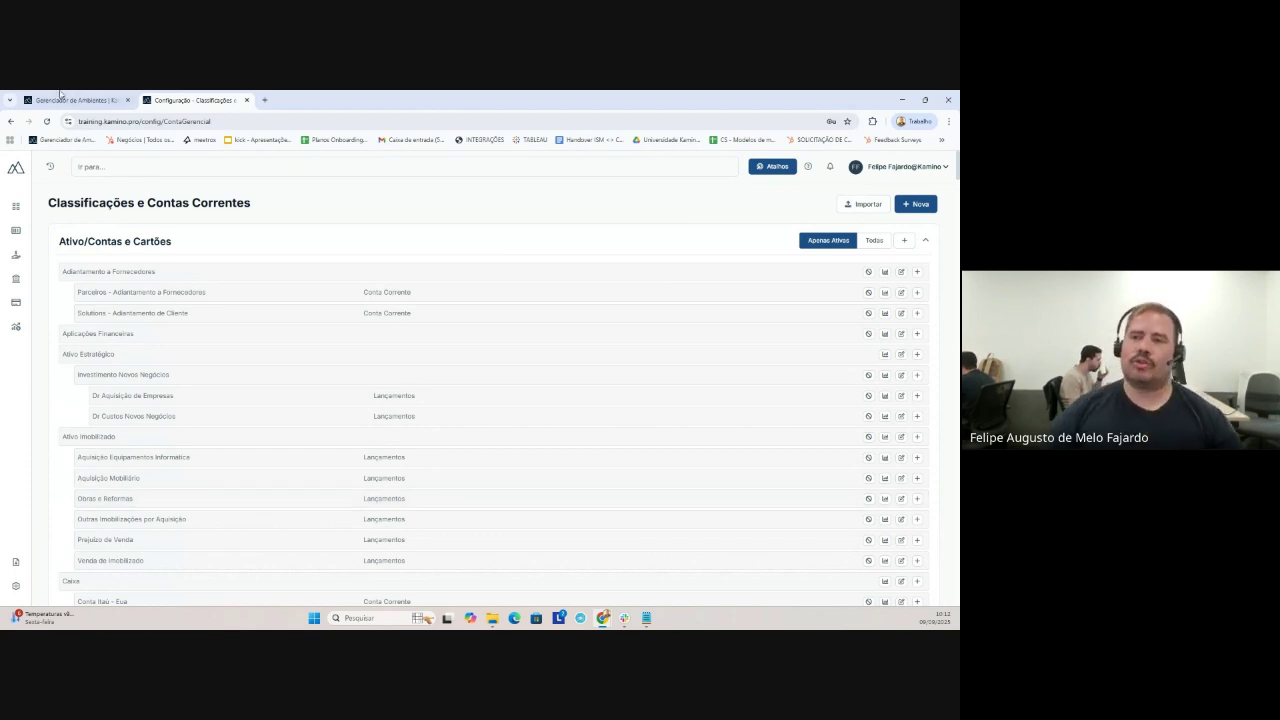
Step: Review the Centros de Custo and Unidades de Negócio lists in the Gestão Financeira settings, returning to the settings overview
left_click(10, 121)
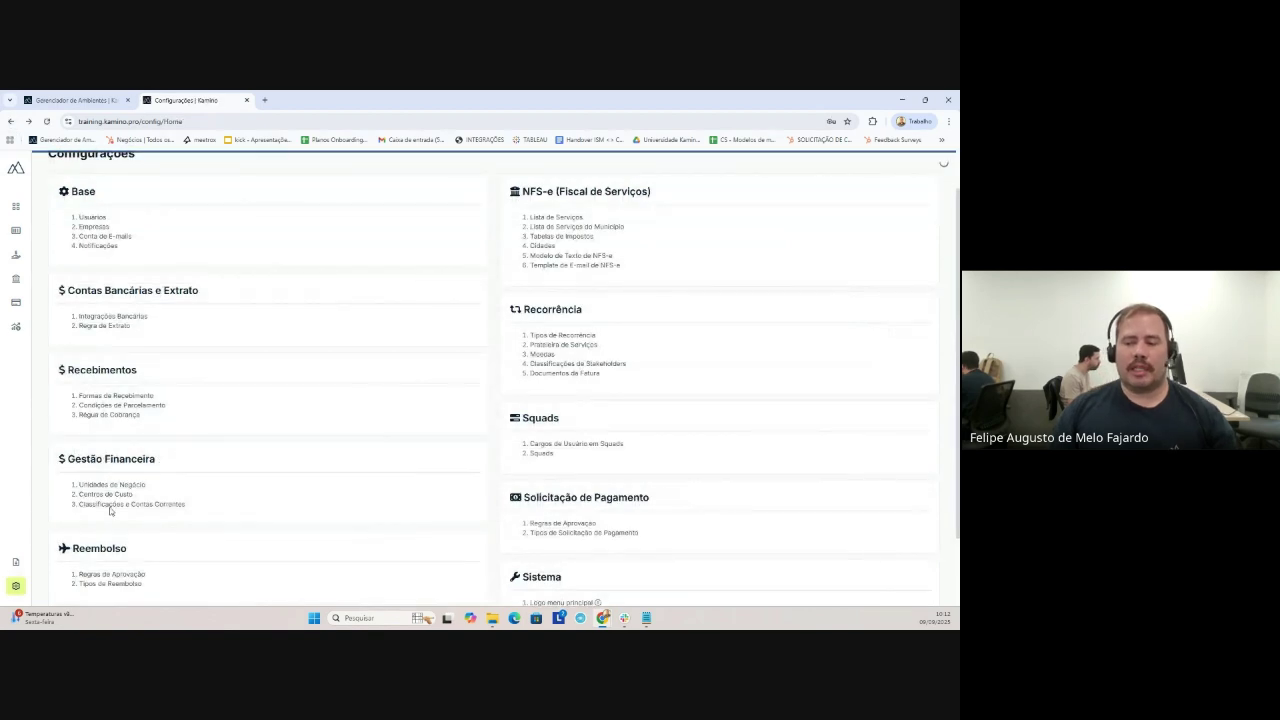
left_click(112, 496)
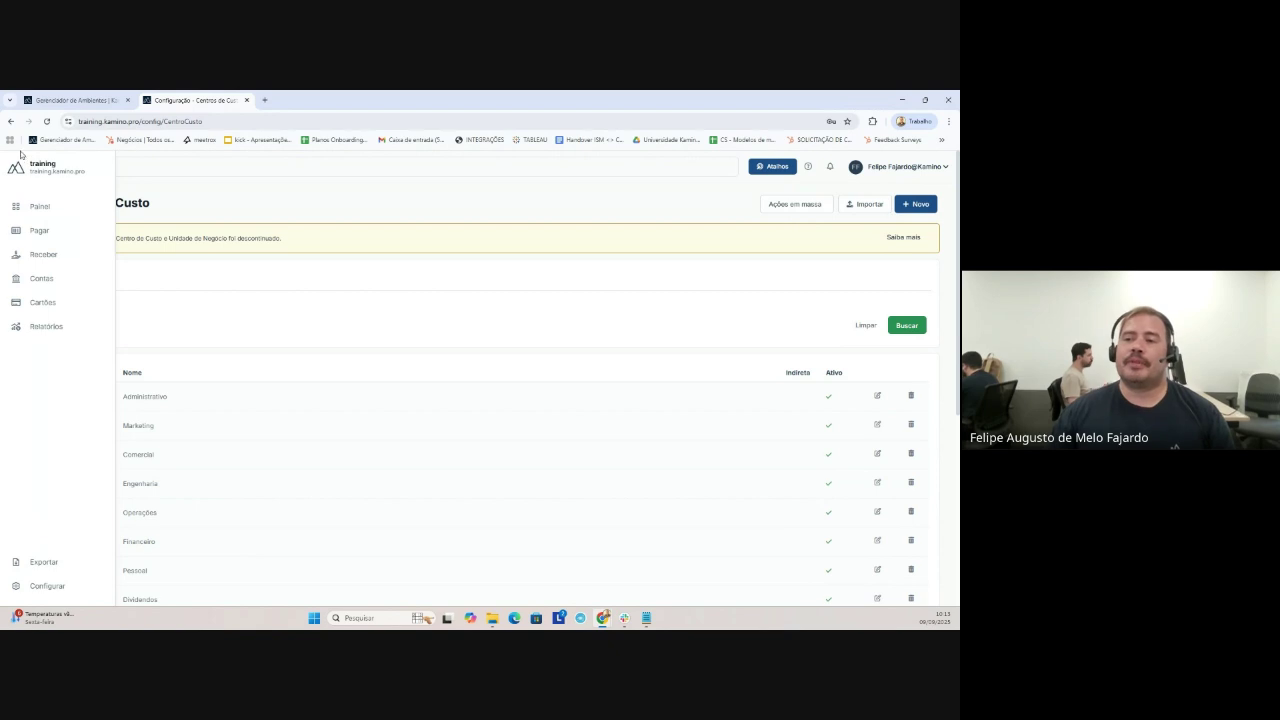
left_click(16, 585)
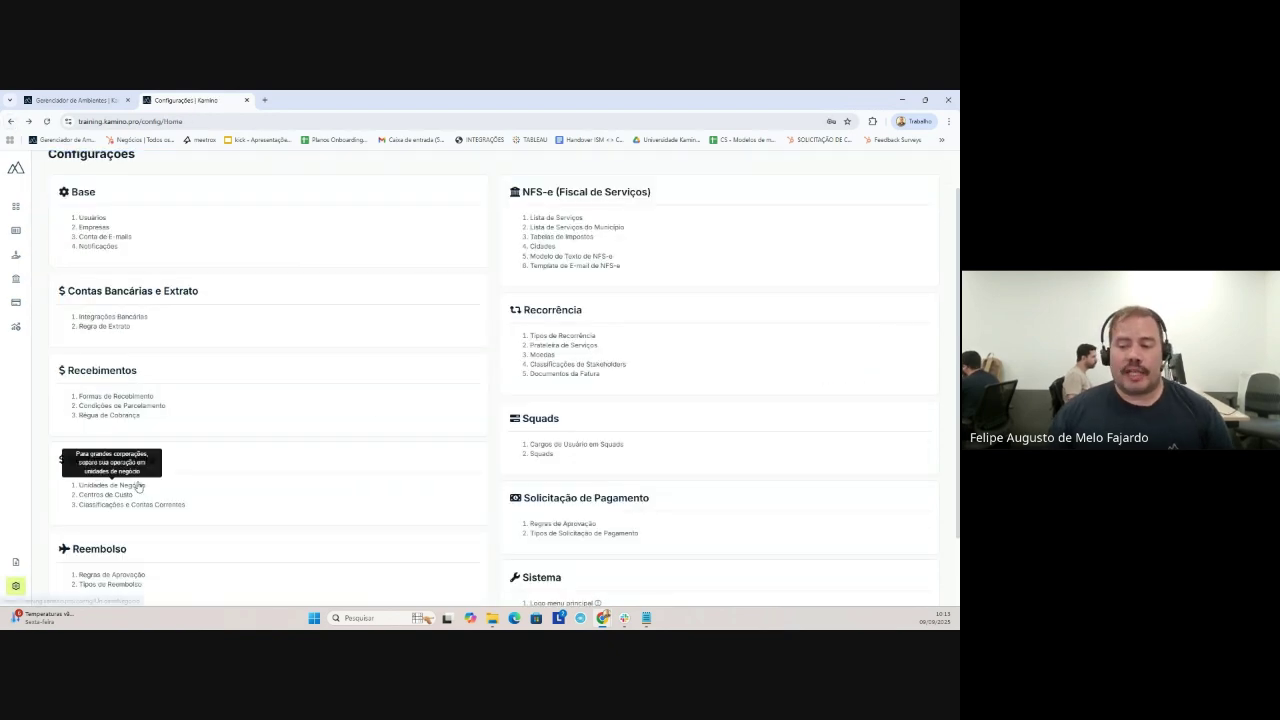
left_click(140, 484)
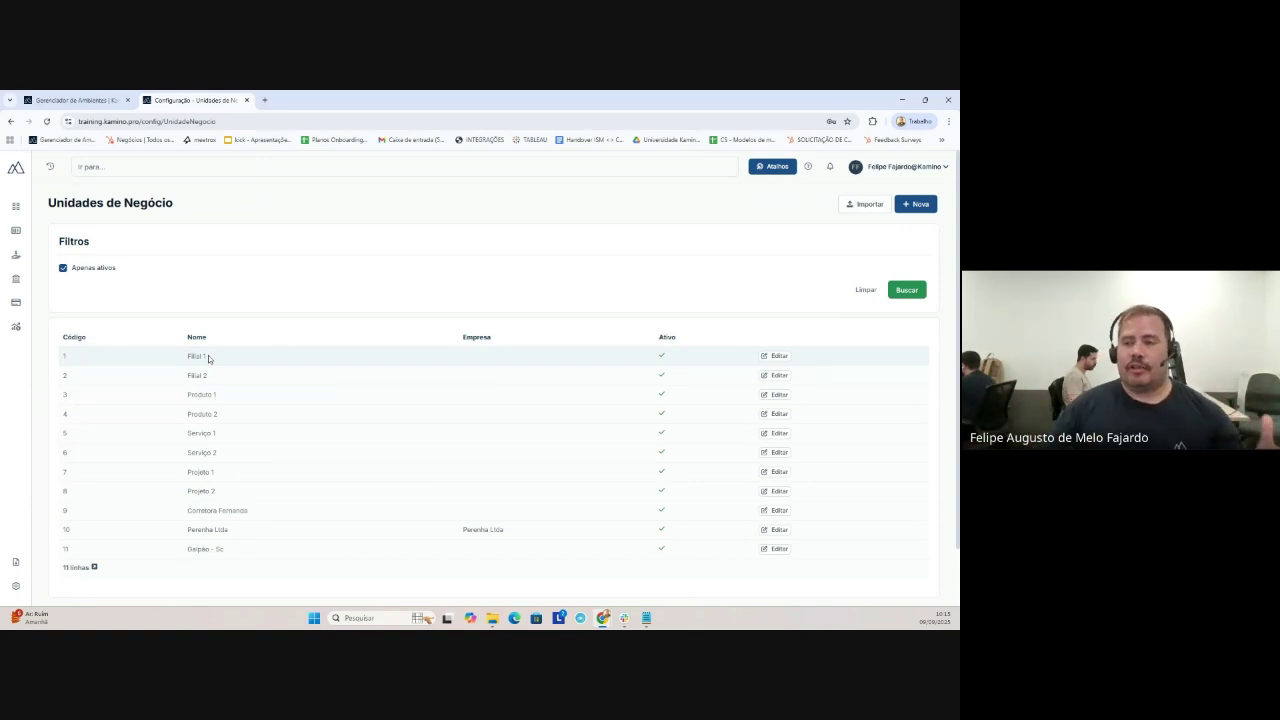
left_click(11, 123)
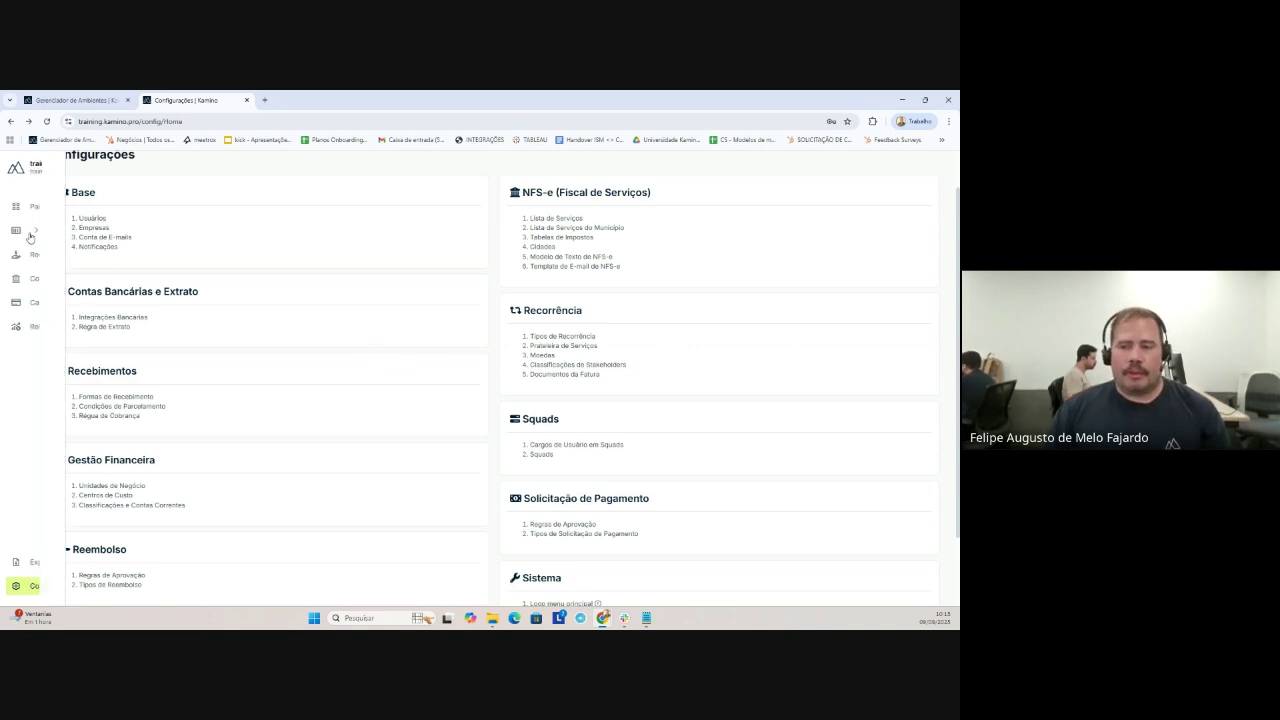
Step: Create a new Pix payment from Lista de Pagamentos and select the registered payee company
mouse_move(27, 236)
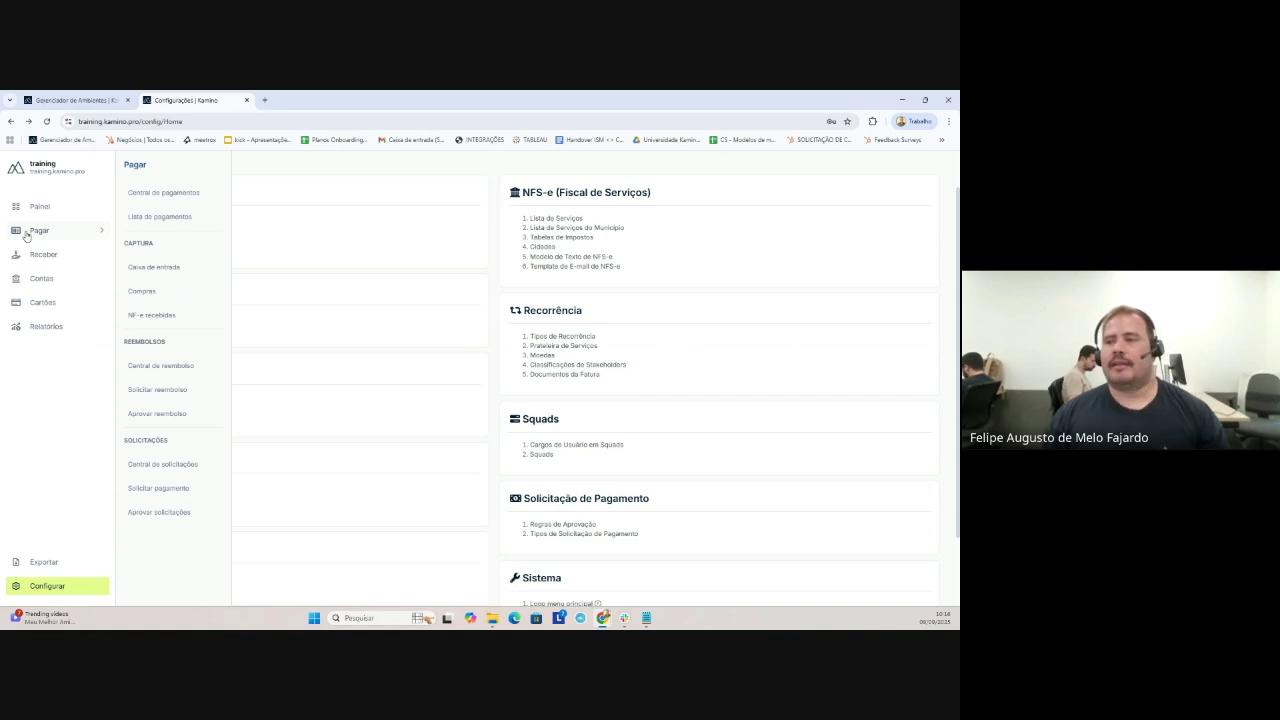
left_click(170, 220)
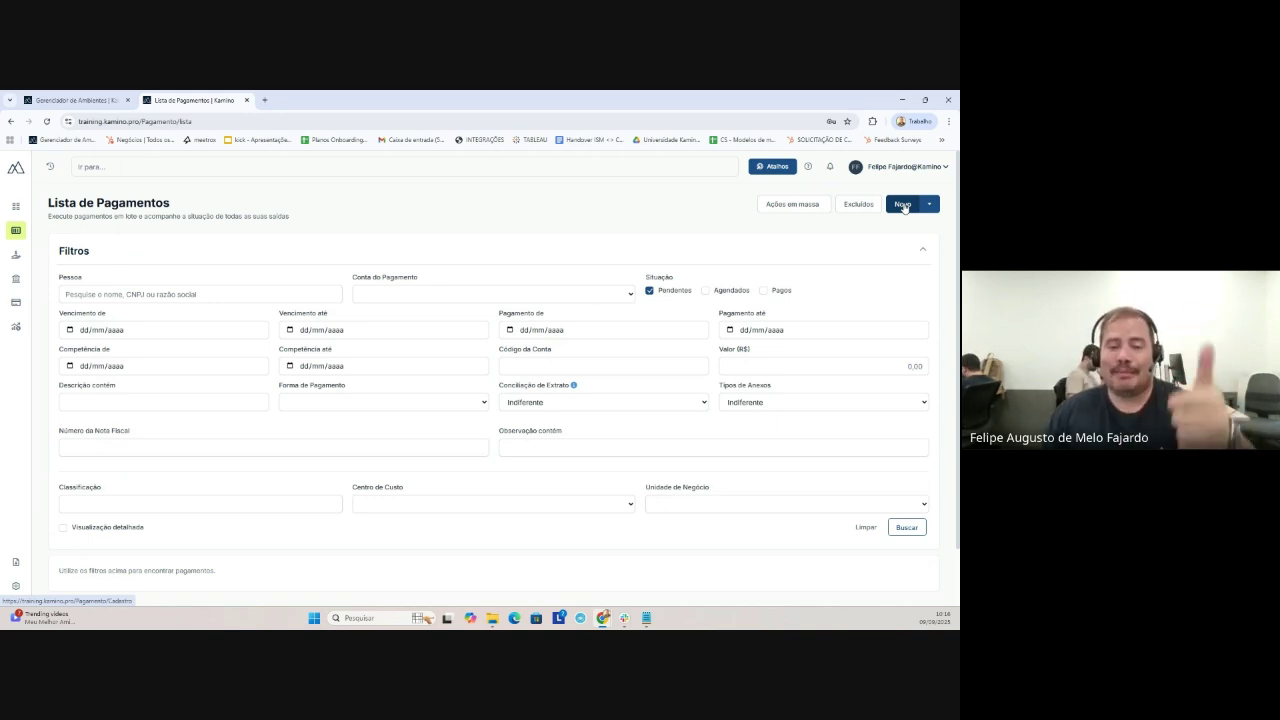
left_click(903, 205)
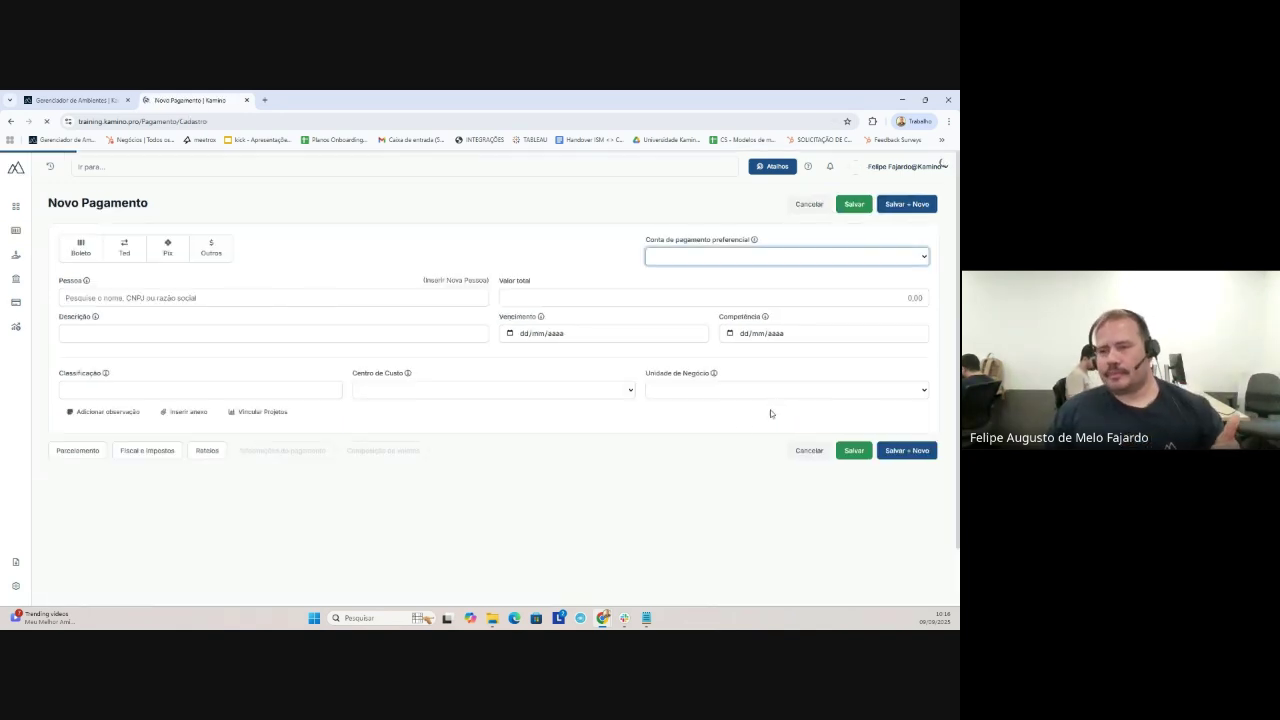
left_click(170, 247)
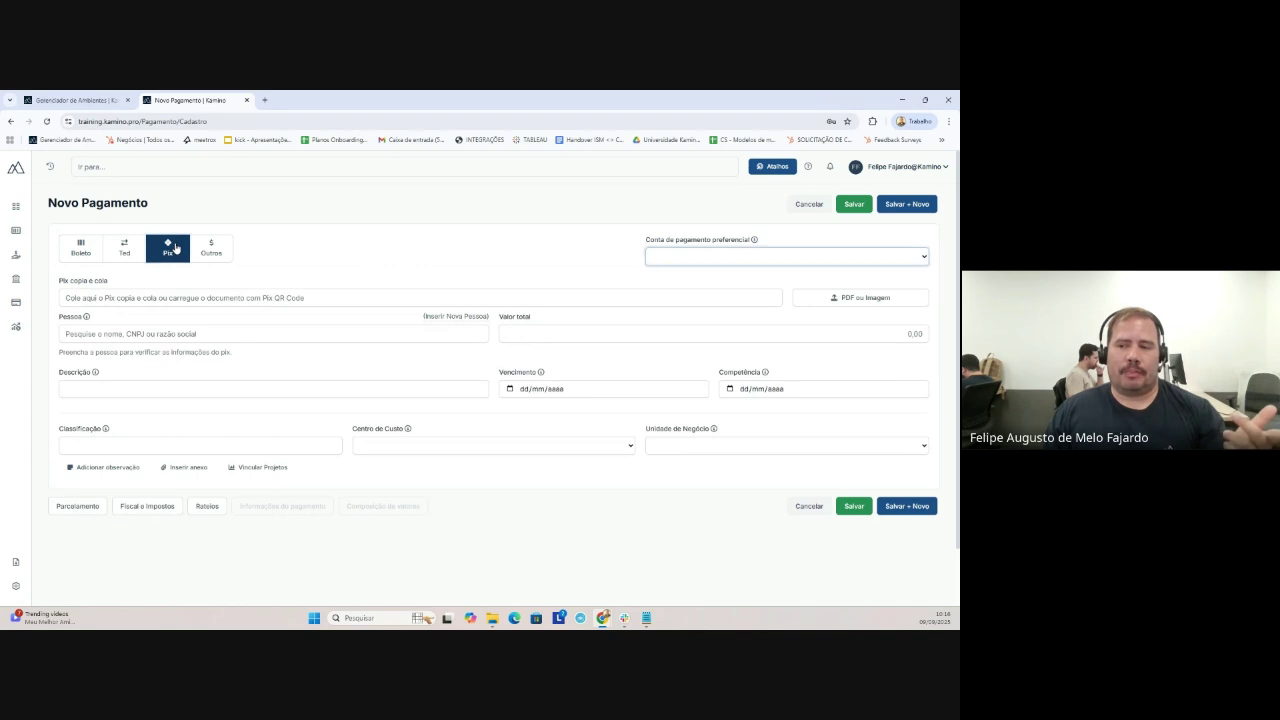
left_click(168, 333)
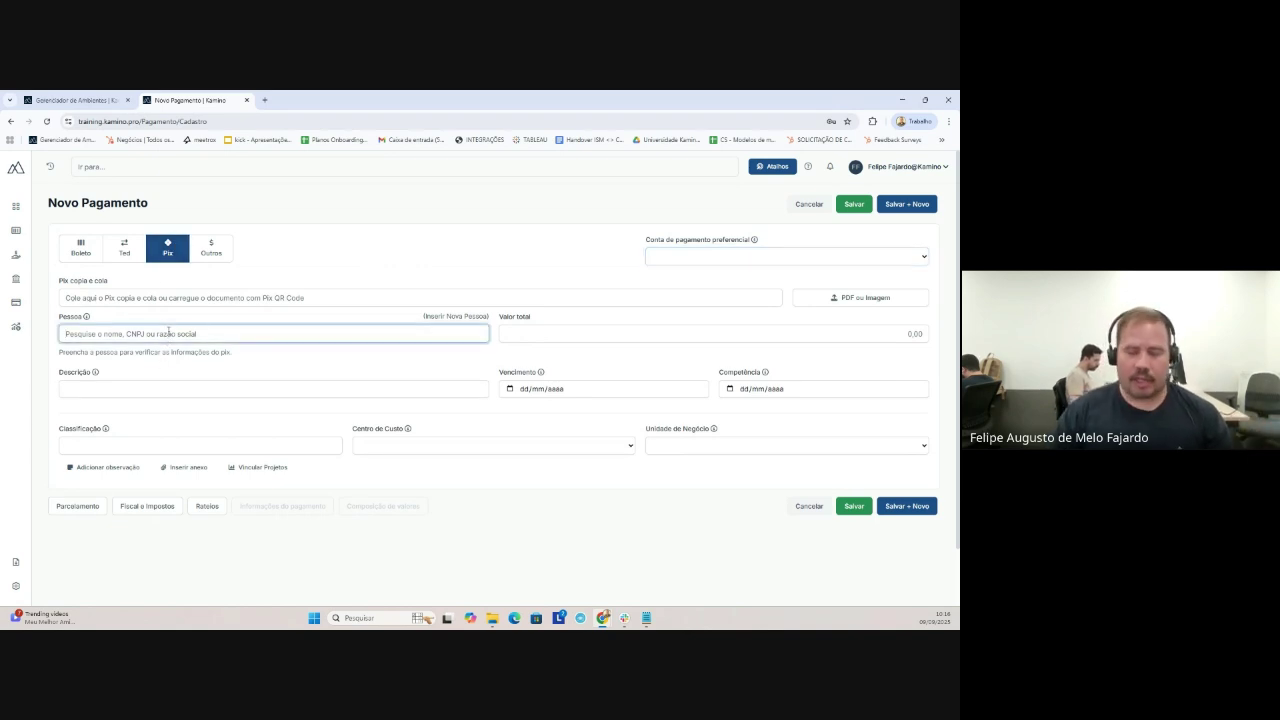
type("Bia")
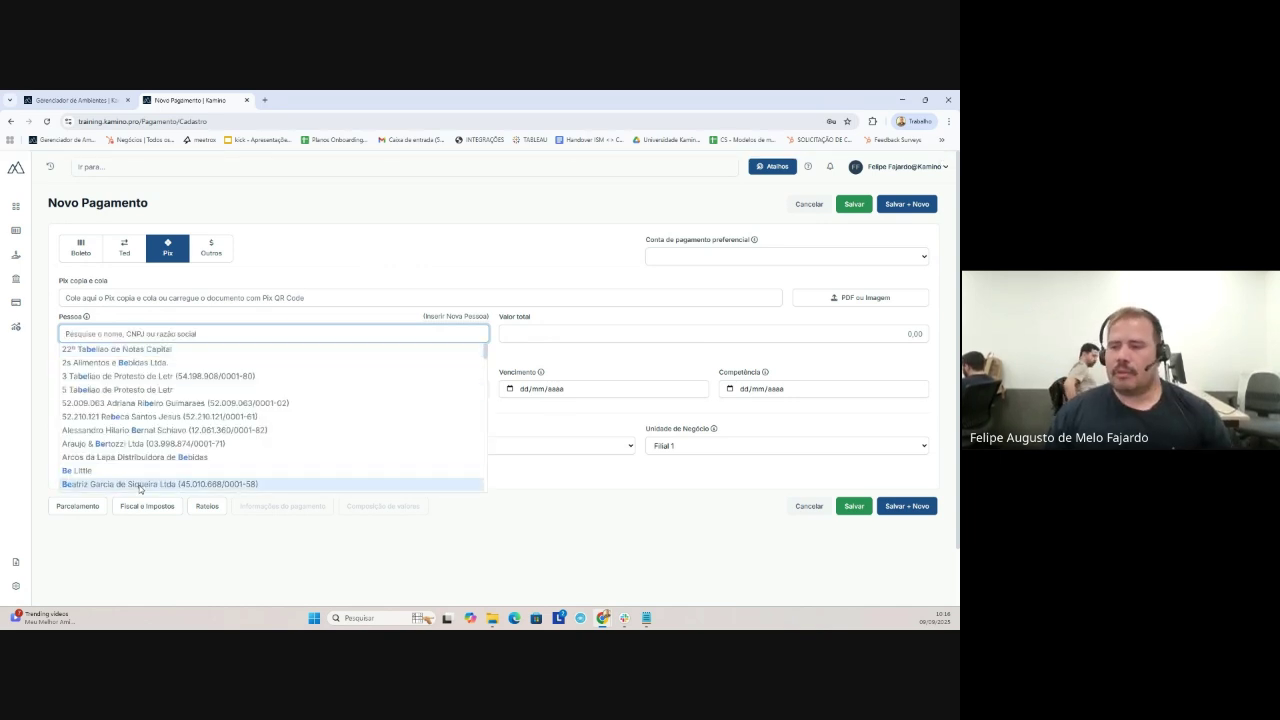
left_click(140, 483)
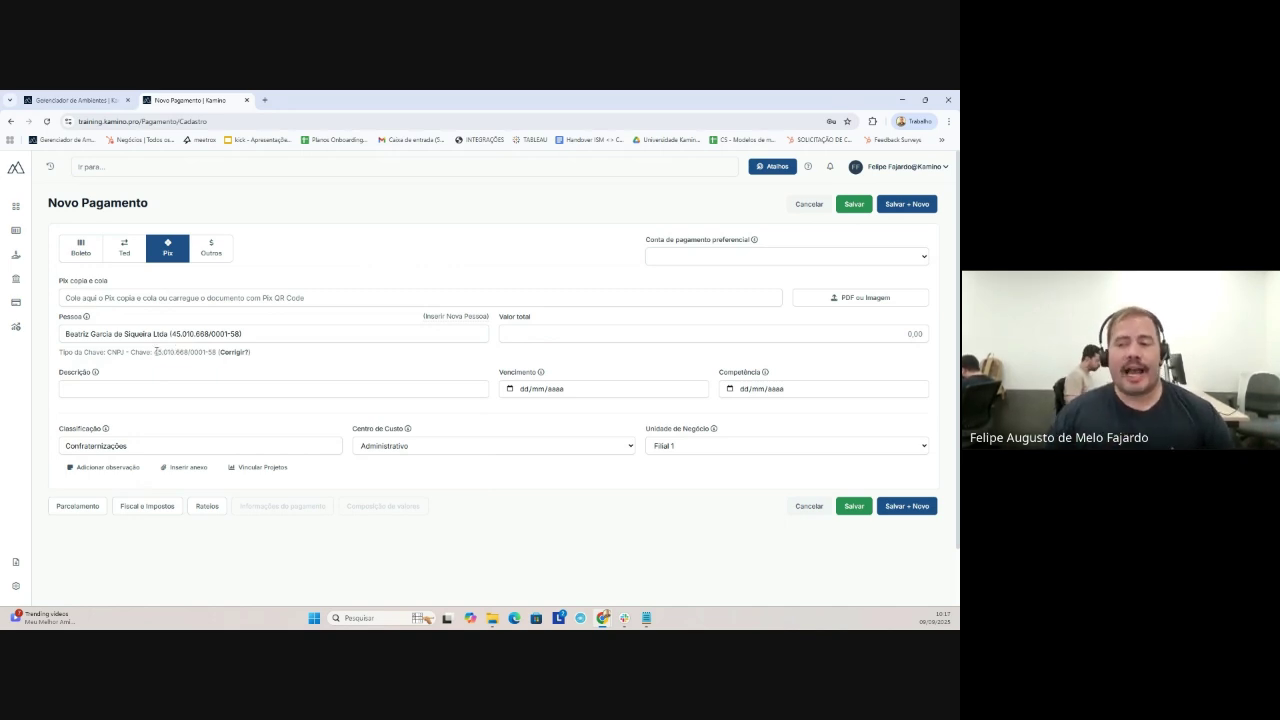
Step: Correct the payee's bank details by setting the Pix key type to Email, and save the registration
left_click_drag(155, 351, 216, 352)
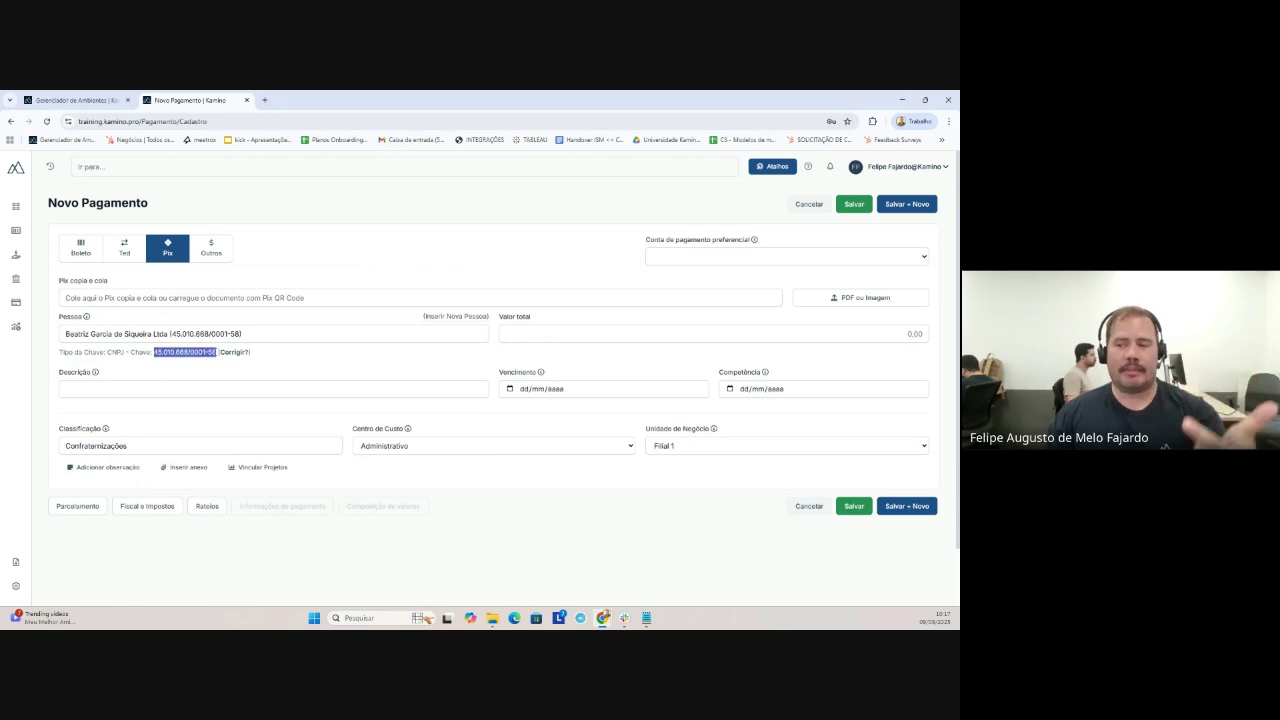
left_click(238, 353)
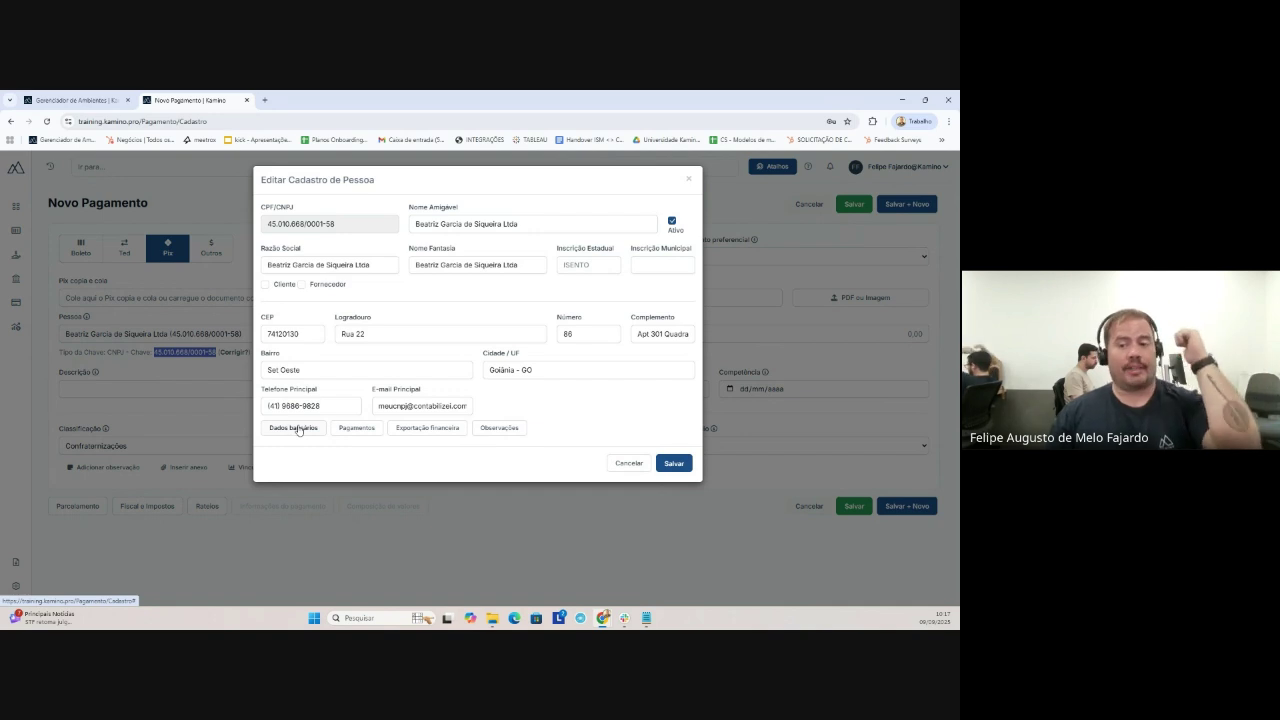
left_click(294, 428)
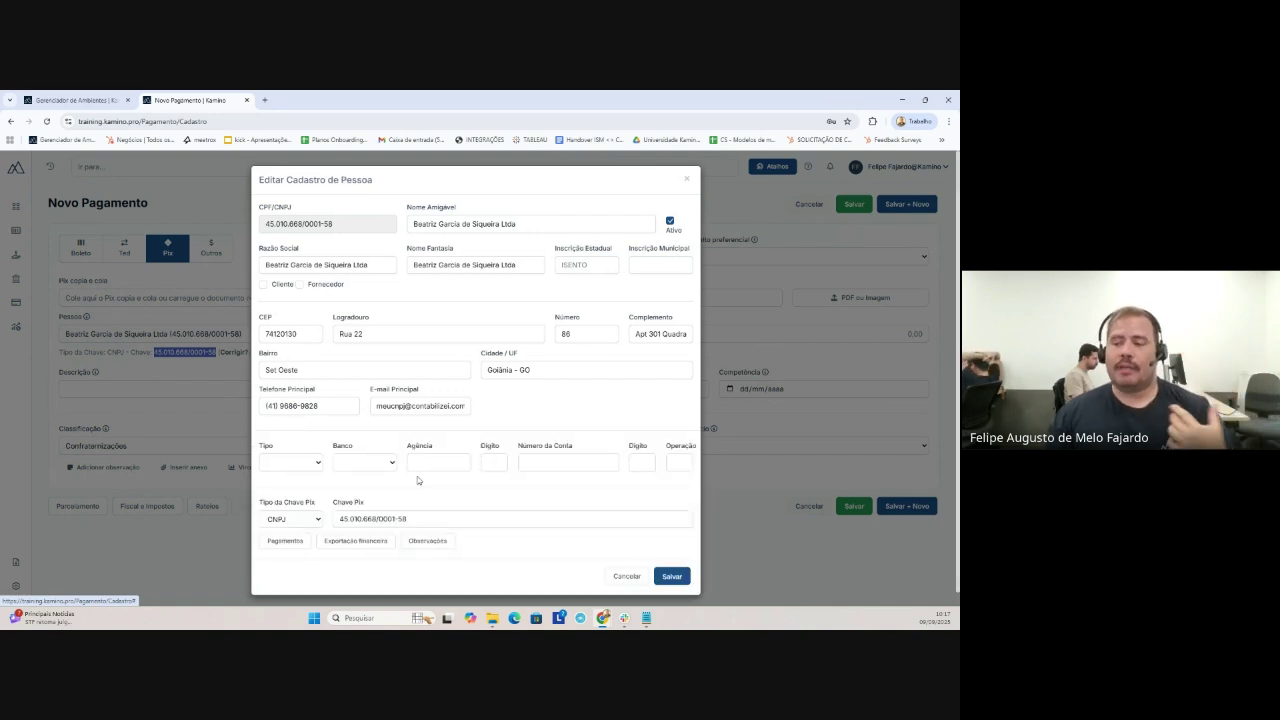
left_click(308, 522)
left_click(292, 479)
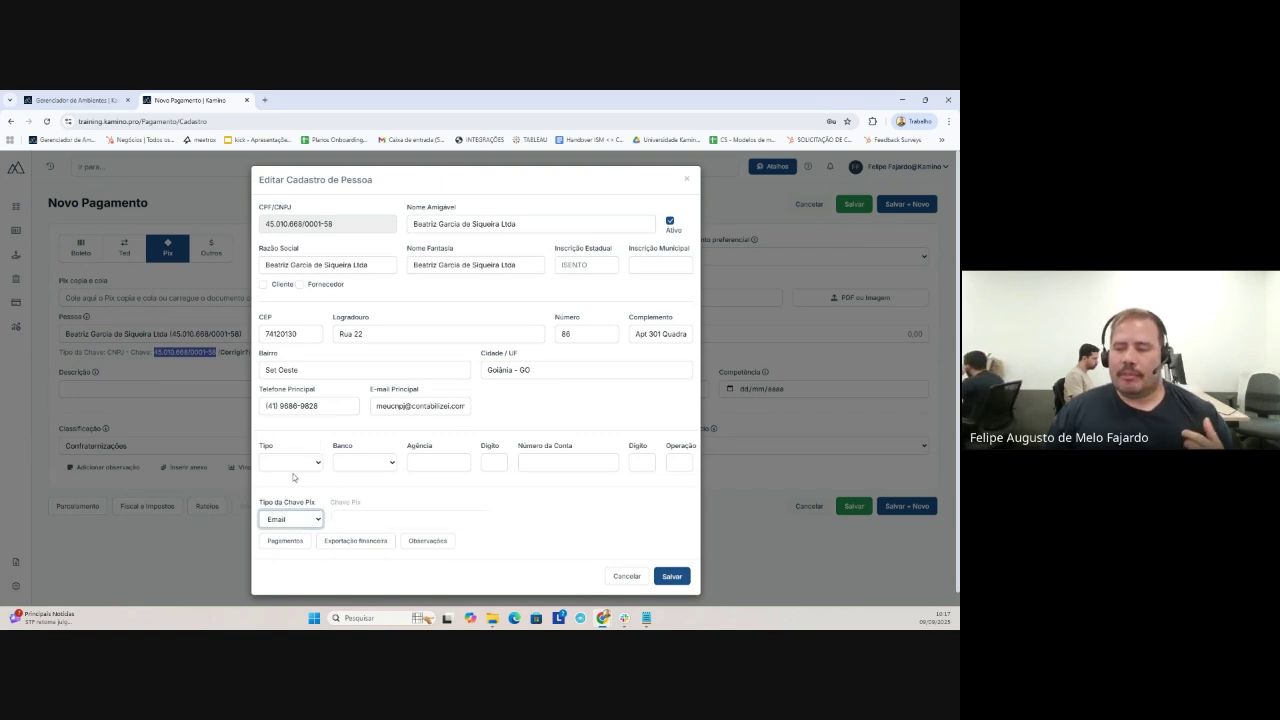
left_click(672, 576)
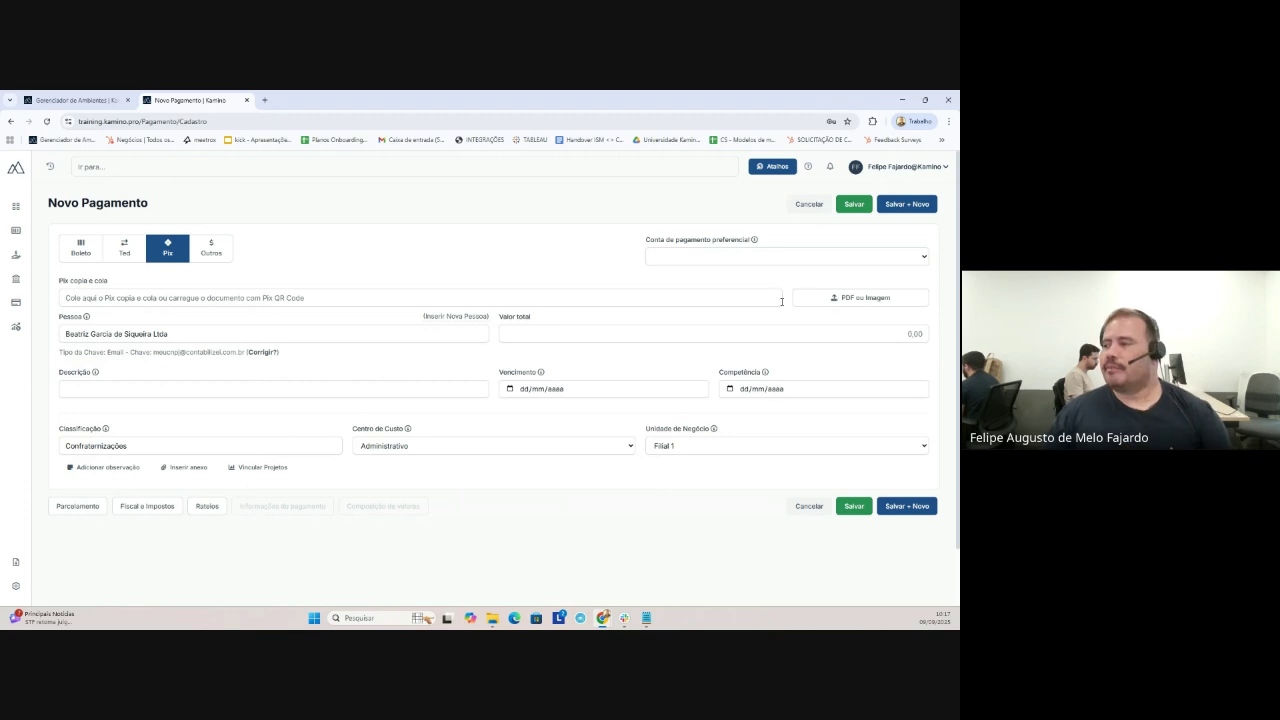
Step: Fill in the payment with preferred account Kamino - Core, total value 1.000,00 and description Teste
left_click(758, 256)
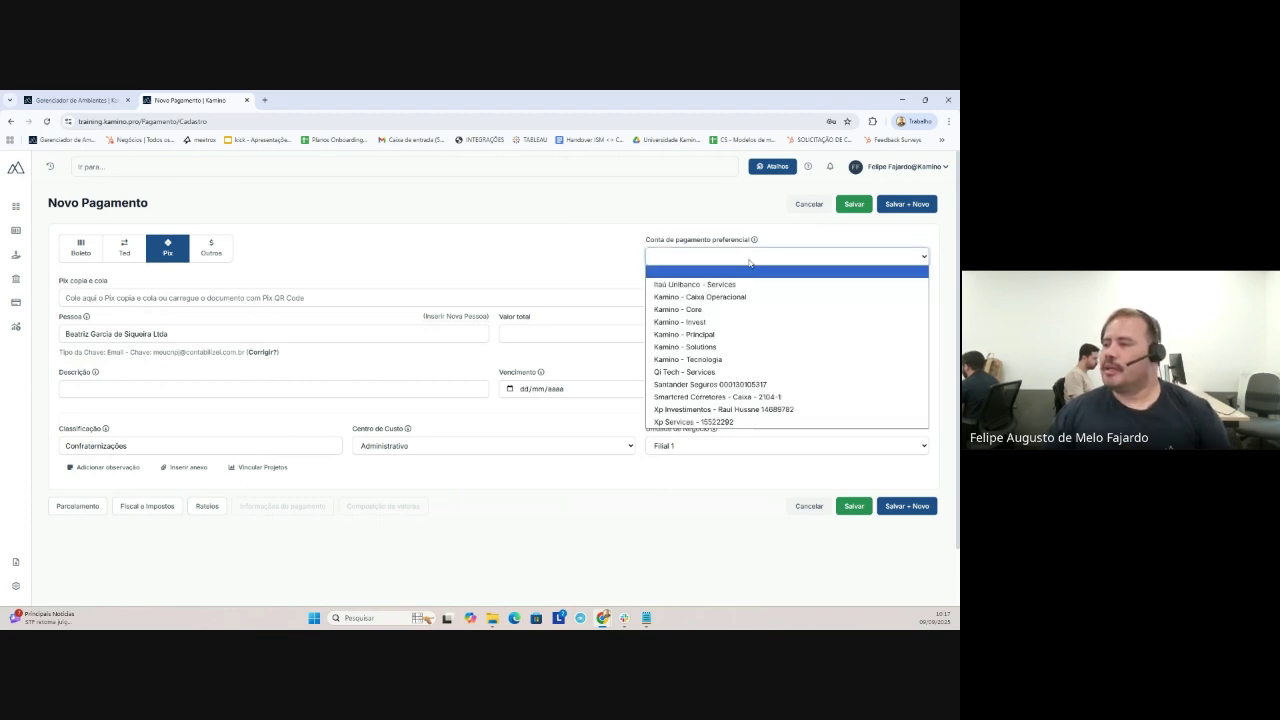
left_click(700, 309)
left_click(839, 327)
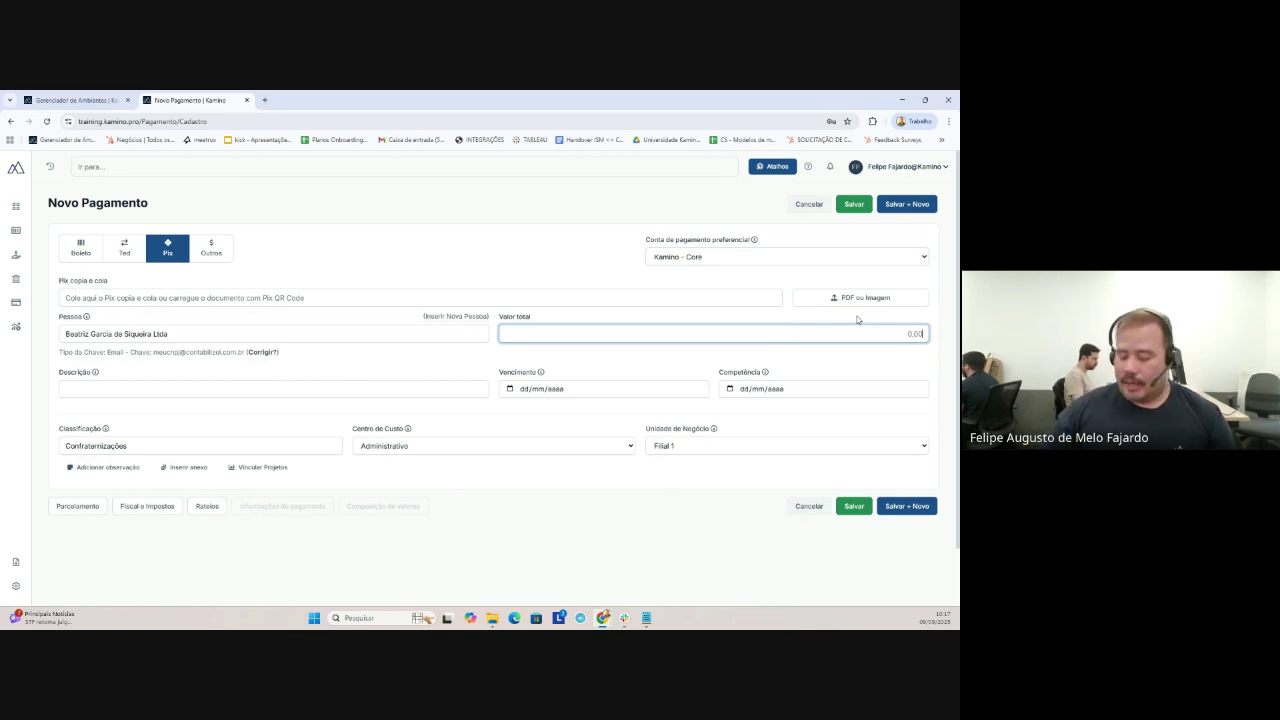
type("100")
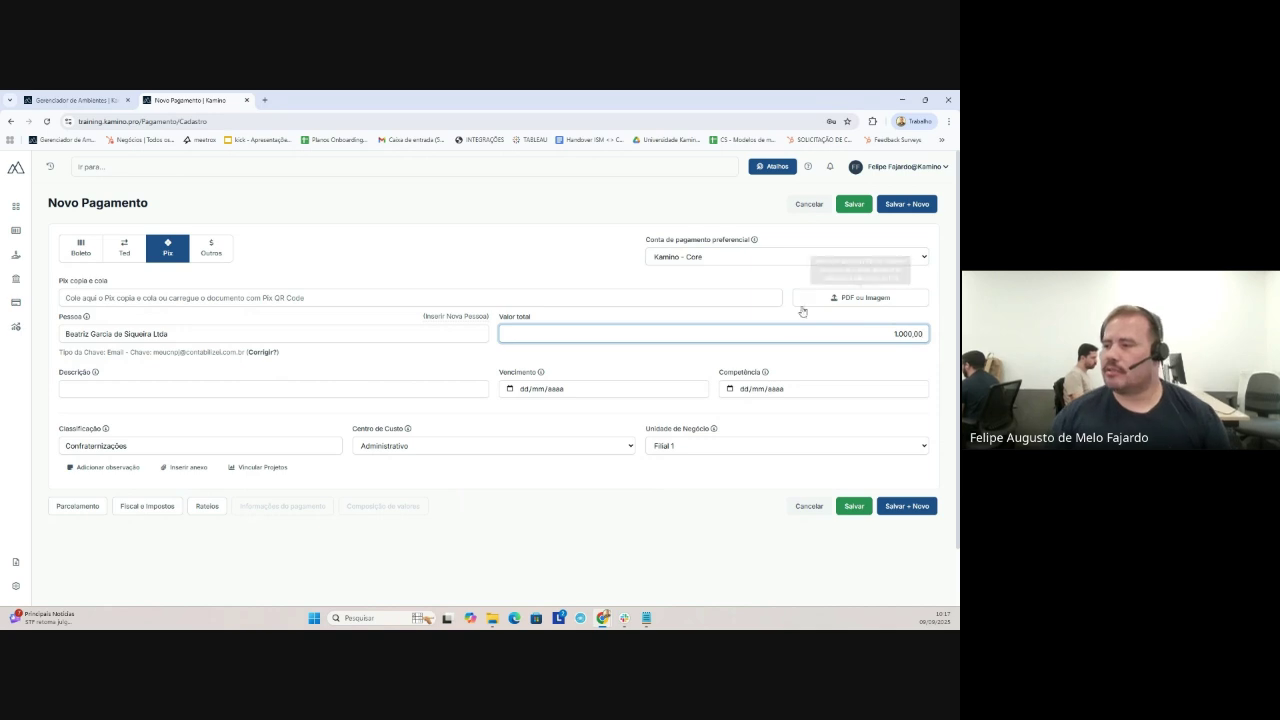
left_click(474, 229)
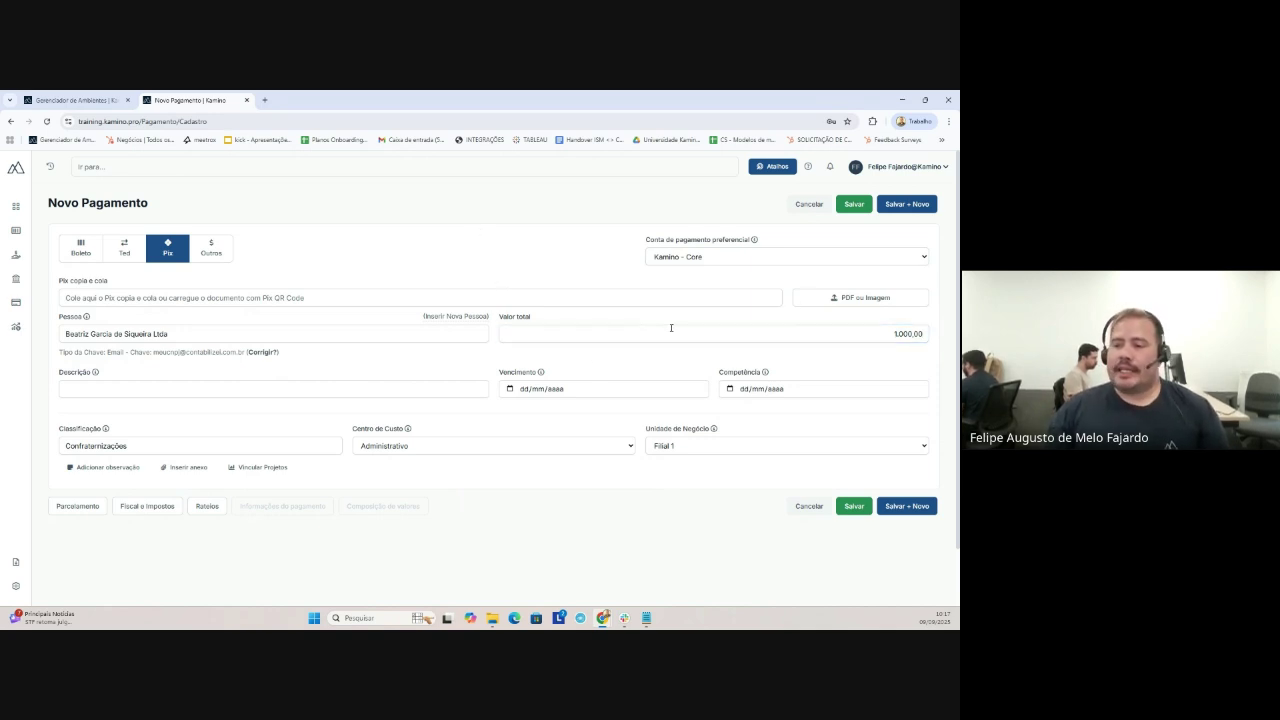
left_click(207, 386)
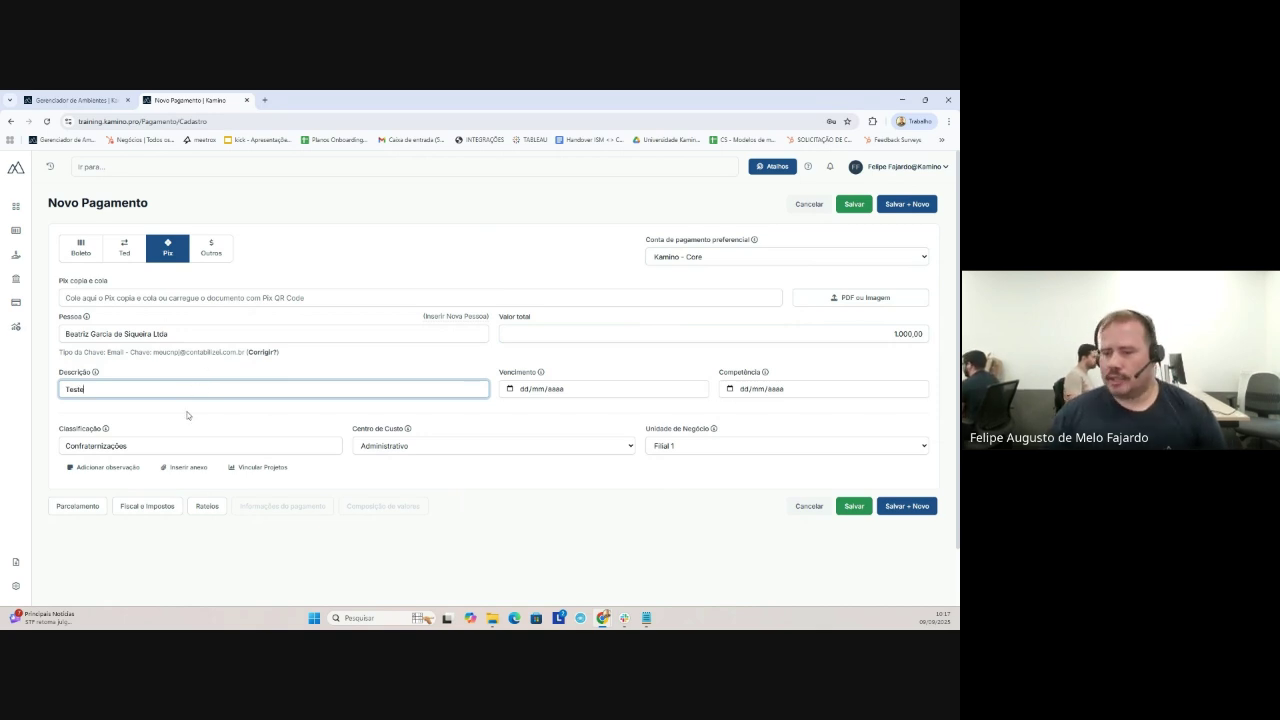
Step: Add a Rateio entry to the payment that allocates 25% to the Administrativo cost center
double_click(217, 505)
scroll(386, 404, "down", 2)
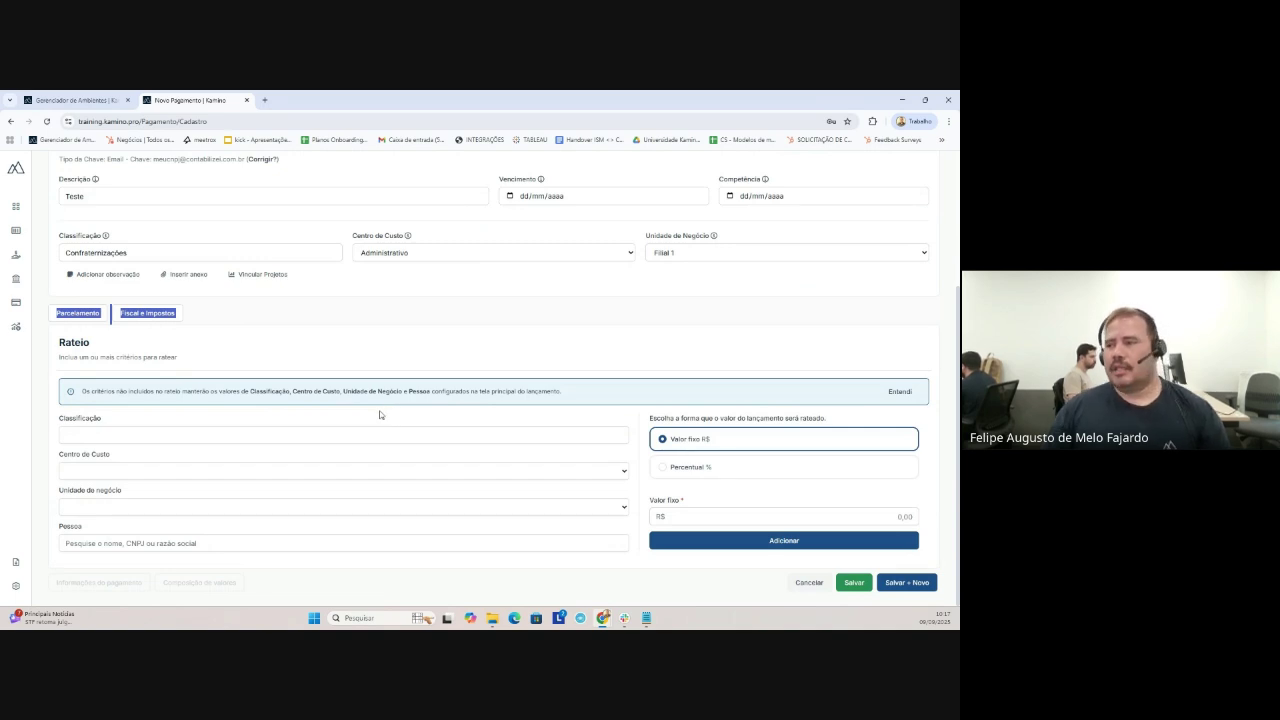
scroll(379, 410, "up", 2)
scroll(448, 571, "down", 2)
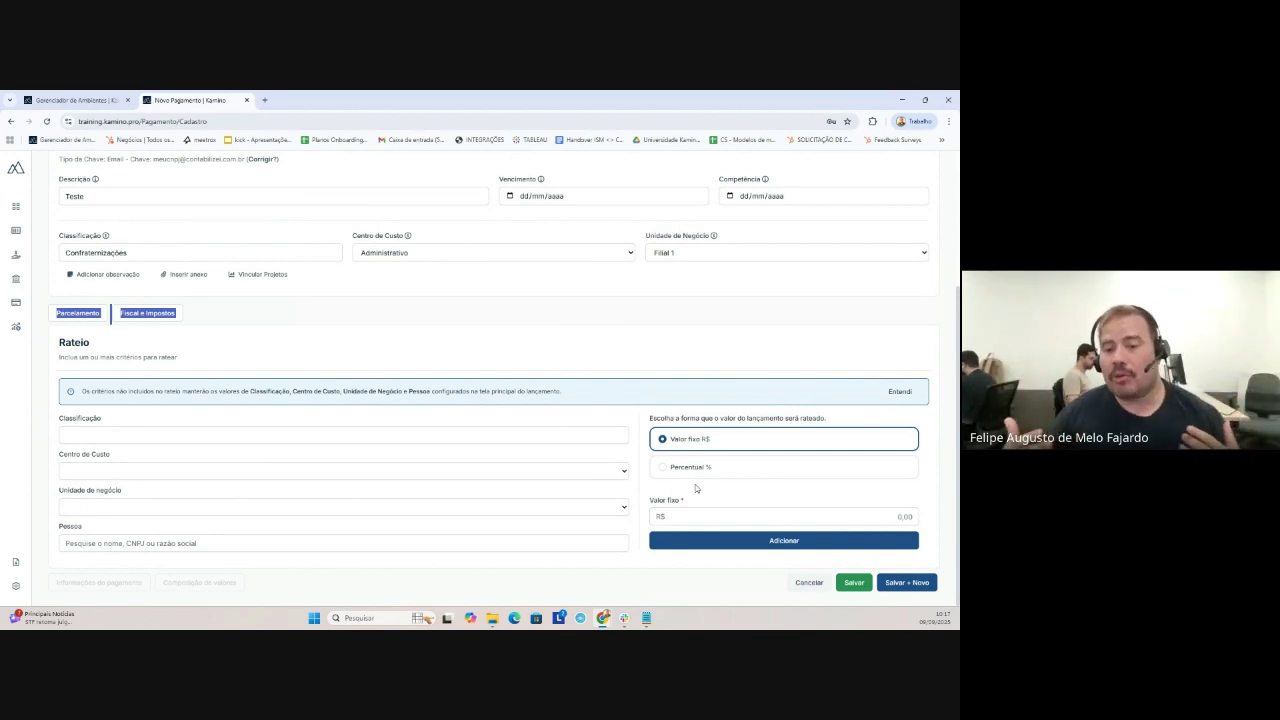
left_click(337, 480)
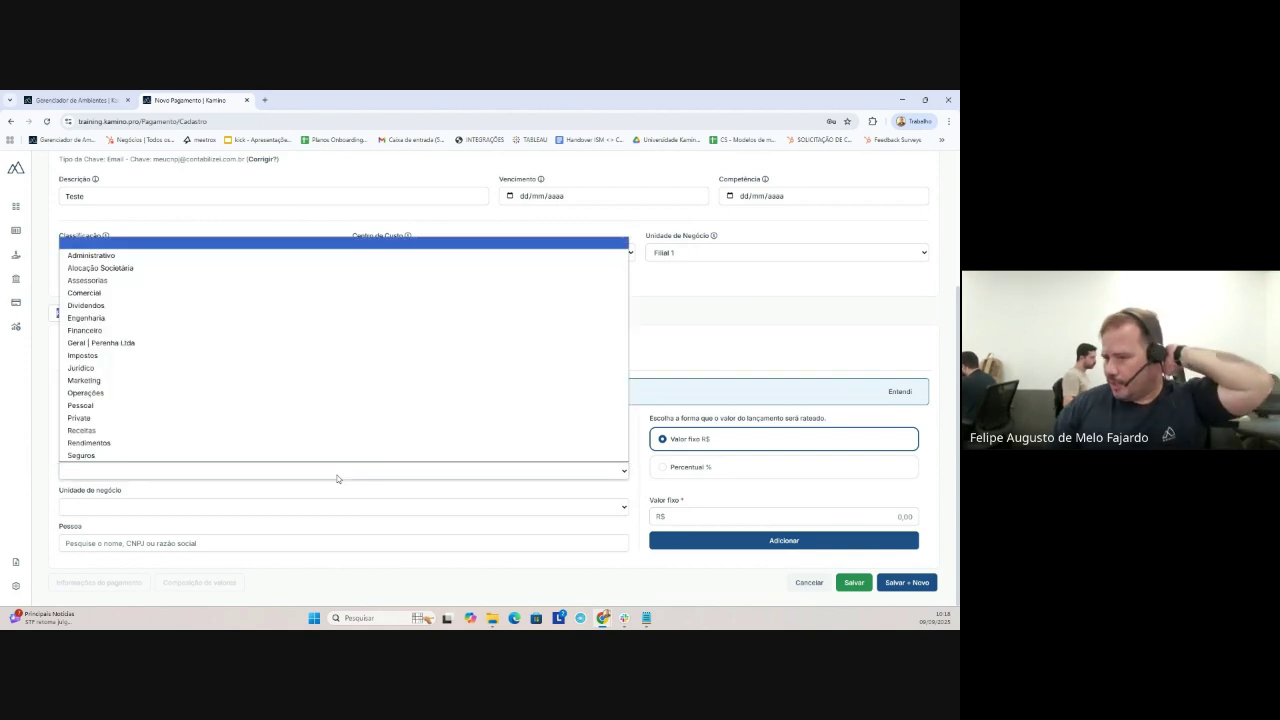
left_click(178, 258)
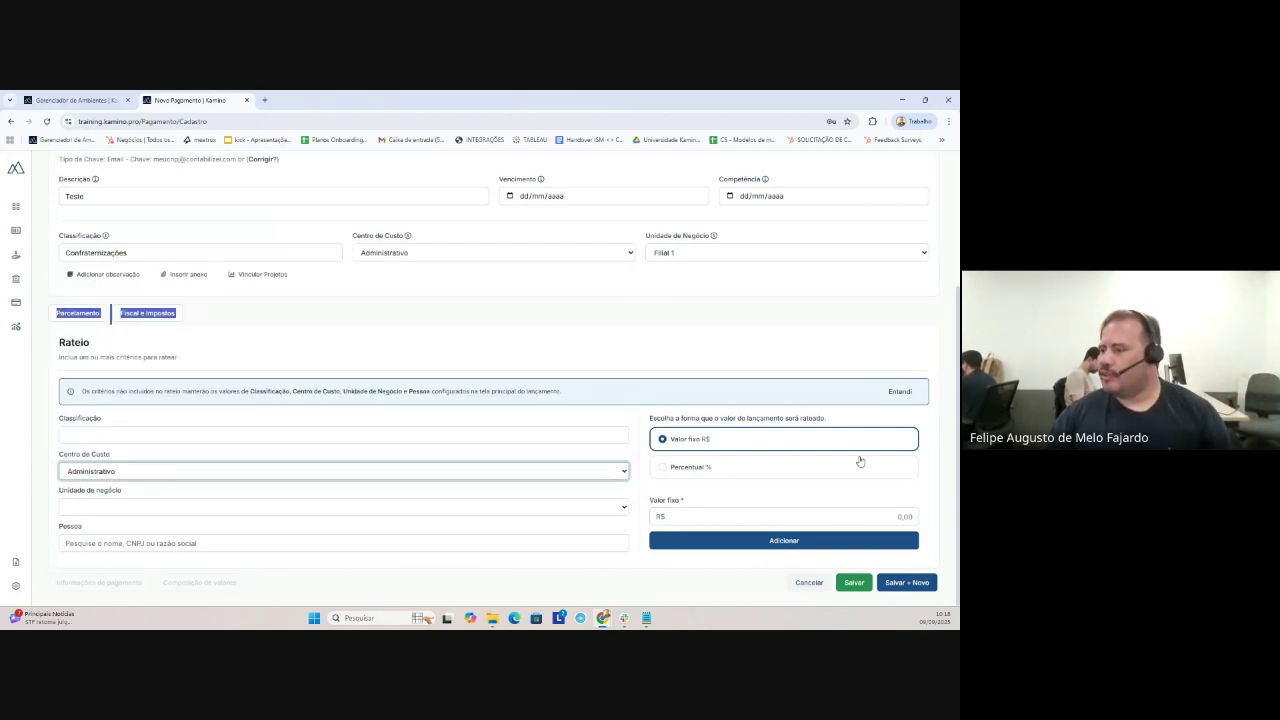
left_click(705, 474)
left_click(858, 516)
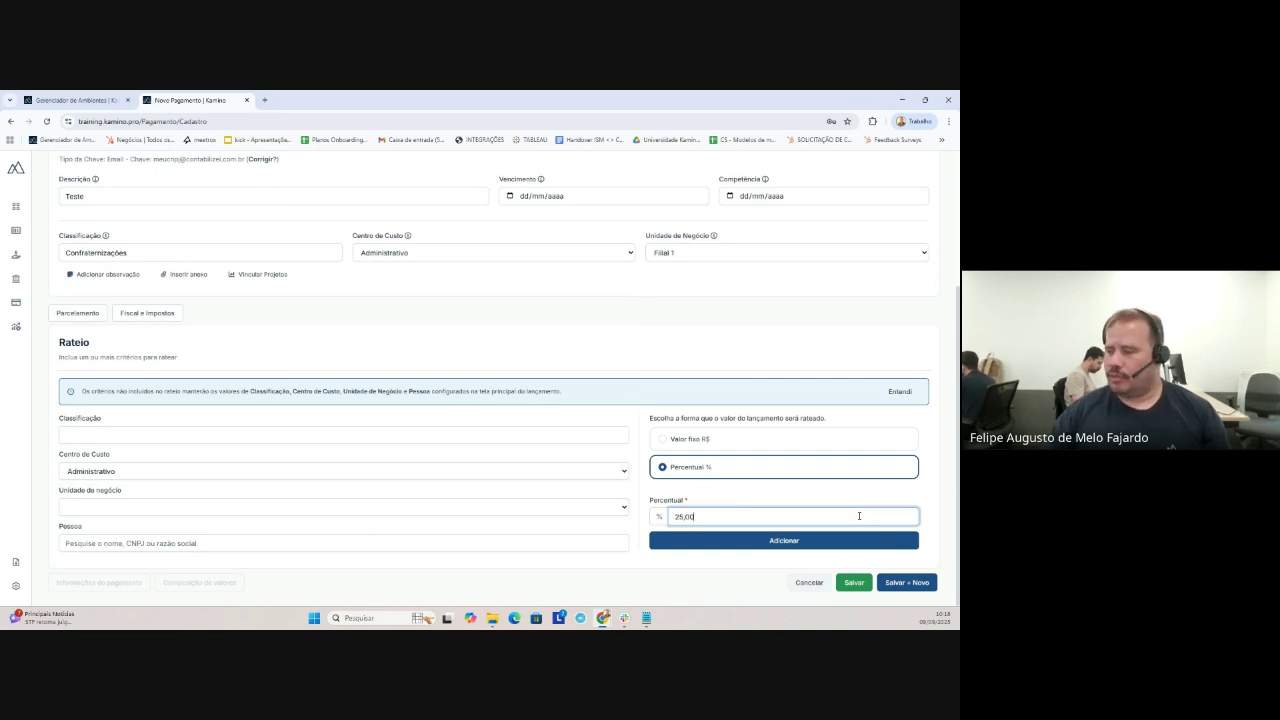
left_click(746, 541)
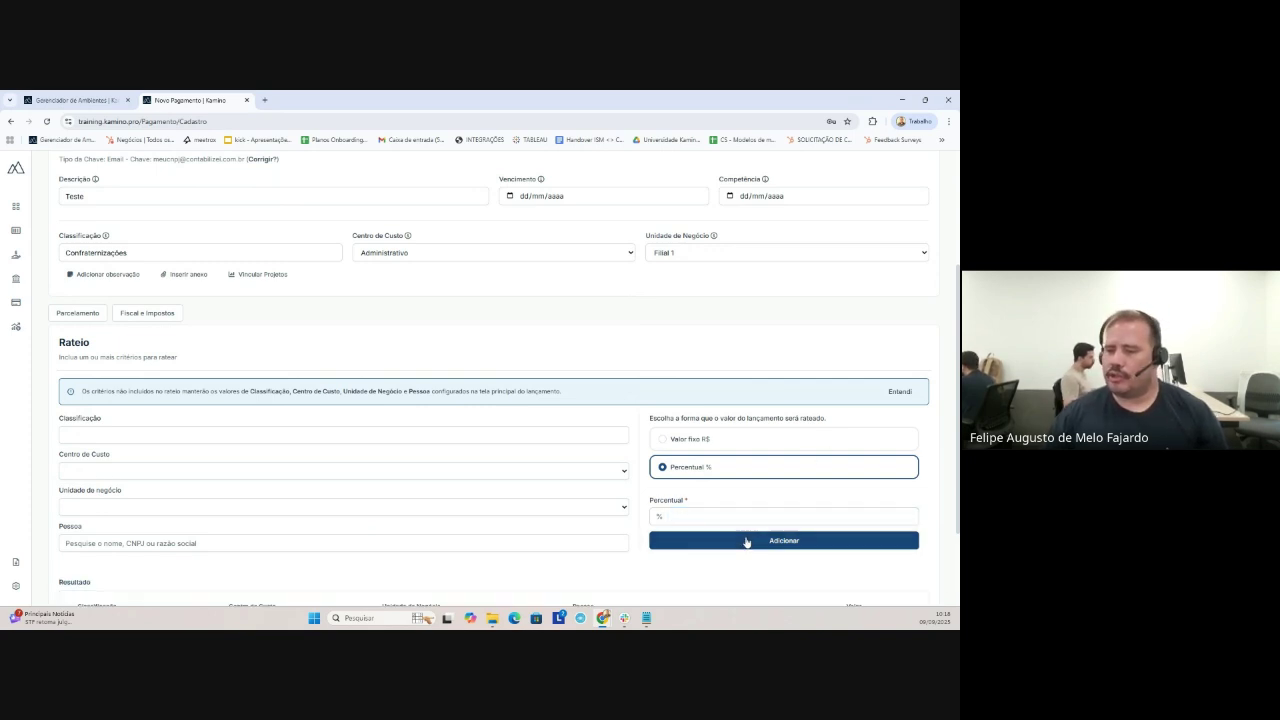
Step: Add a percentage-based Rateio entry for the Comercial cost center
left_click(238, 472)
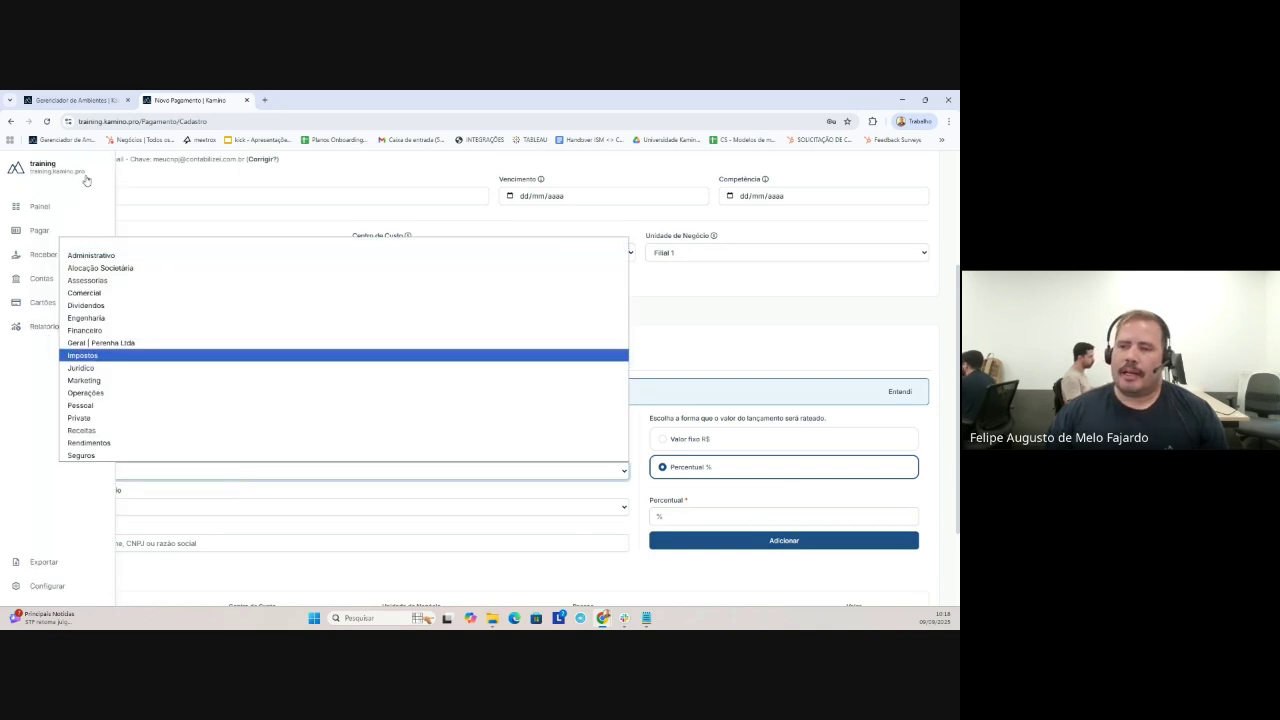
left_click(142, 291)
left_click(708, 517)
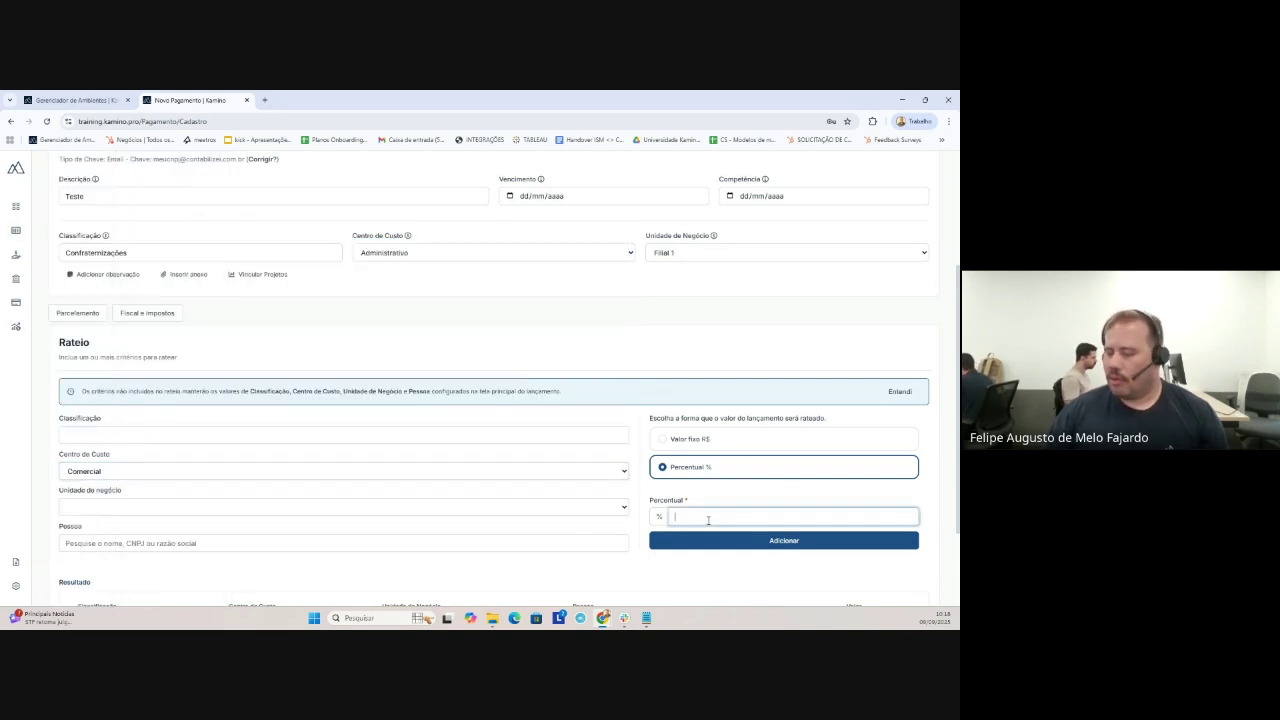
left_click(794, 541)
Step: Add a Rateio entry to the payment that allocates 25% to the Engenharia cost center
left_click(220, 472)
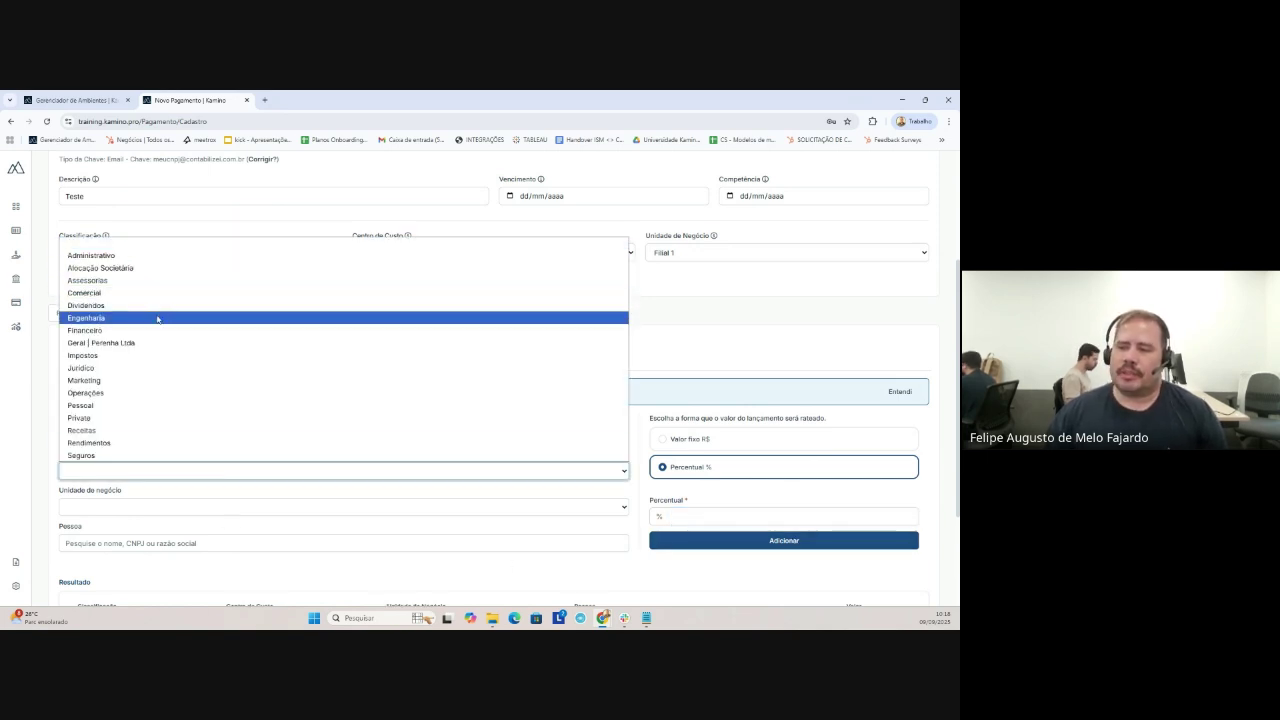
left_click(157, 318)
left_click(681, 519)
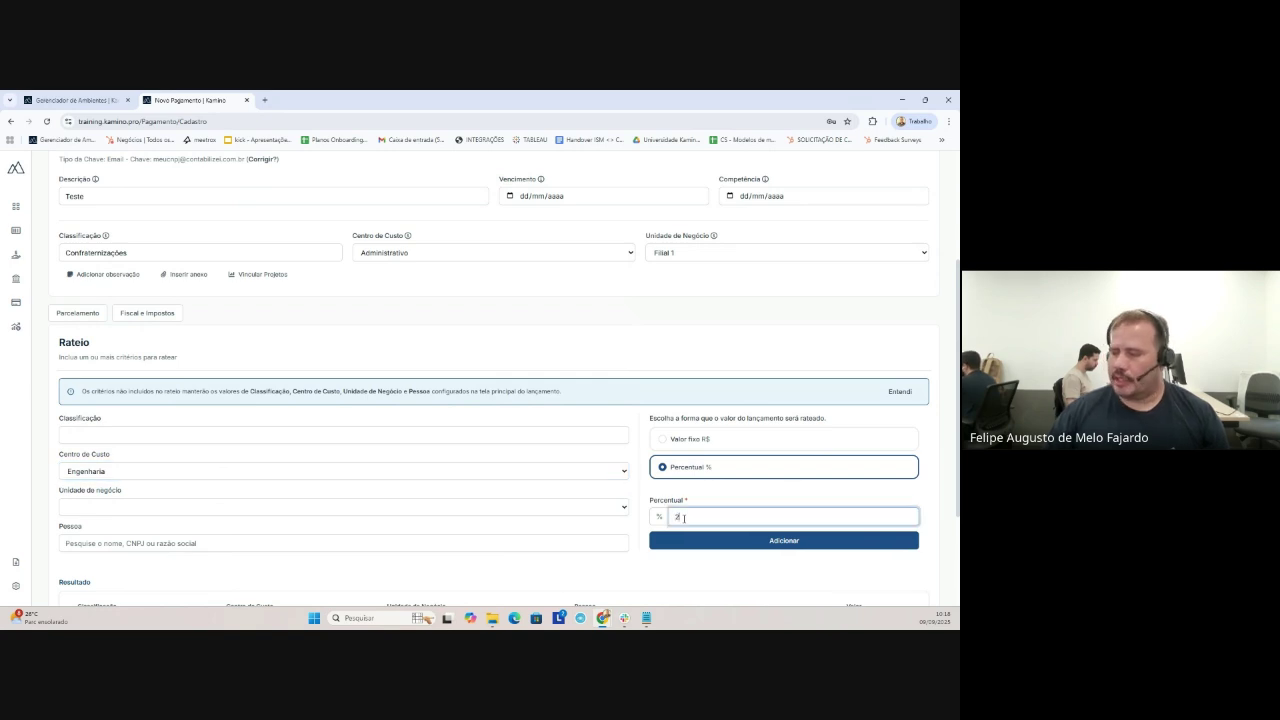
left_click(785, 541)
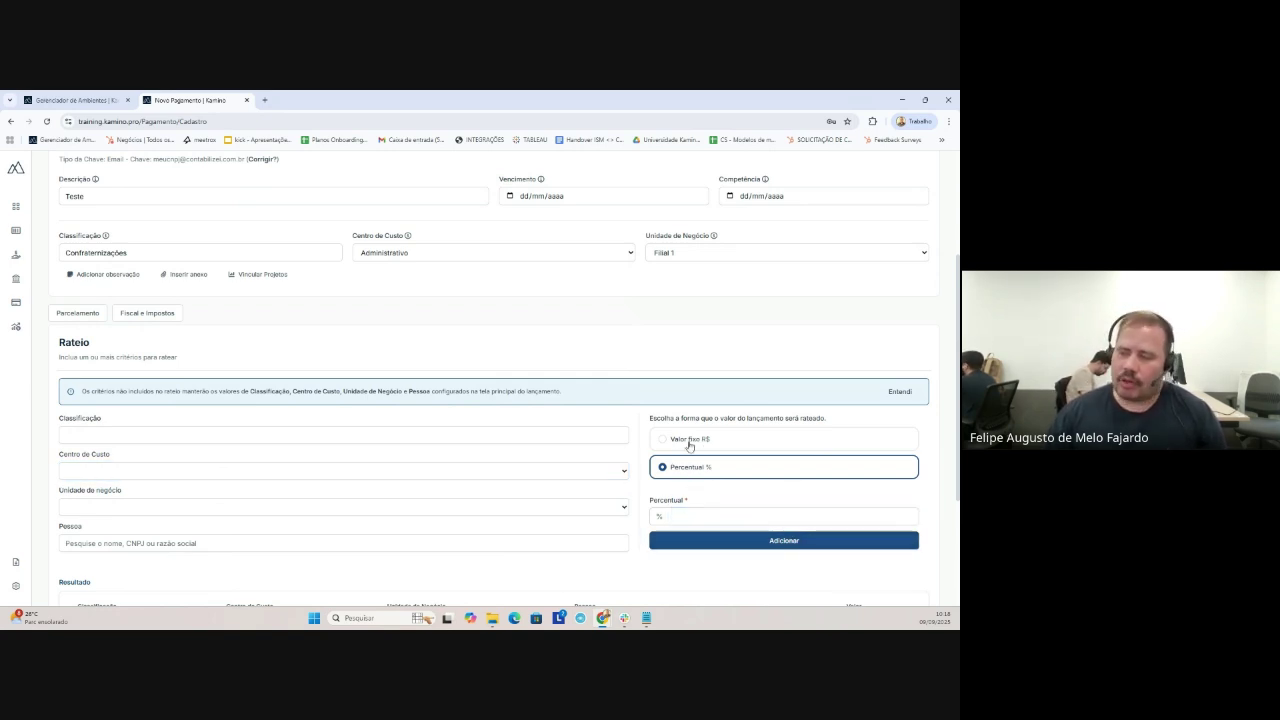
Step: Add a Rateio entry allocating 25% to the Jurídico cost center and check the apportionment in the Resultado table
left_click(194, 469)
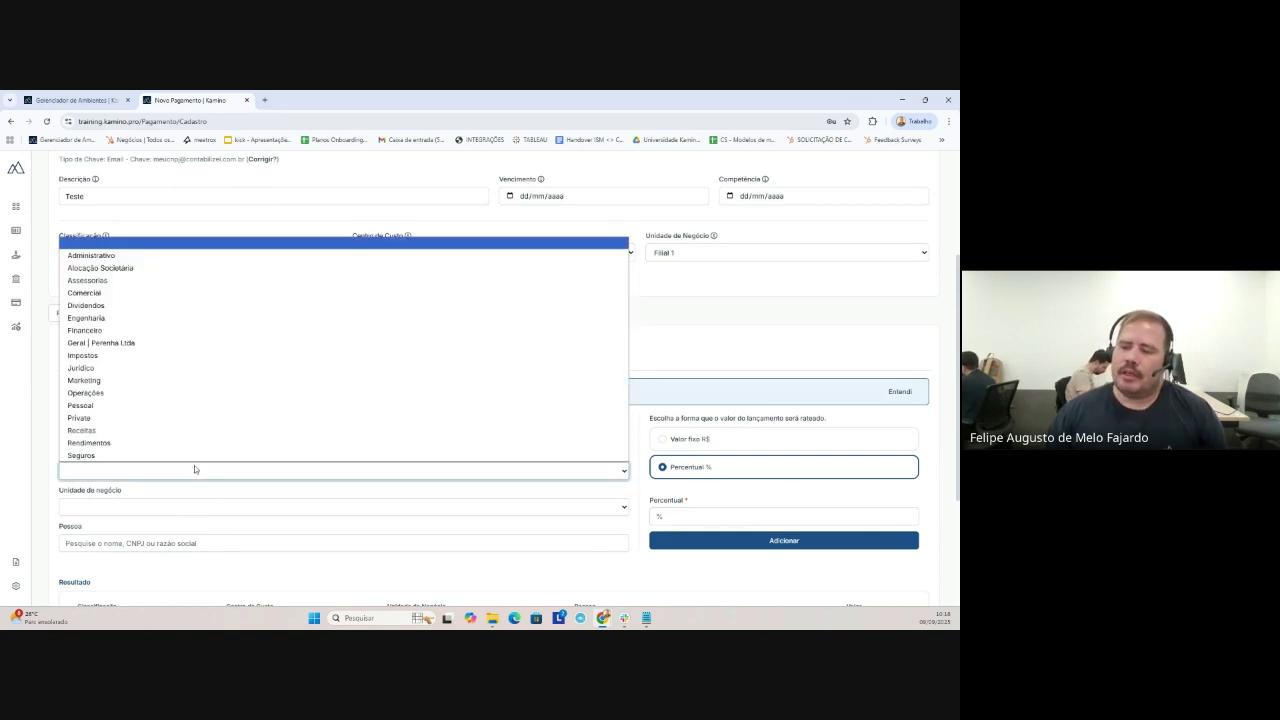
left_click(155, 369)
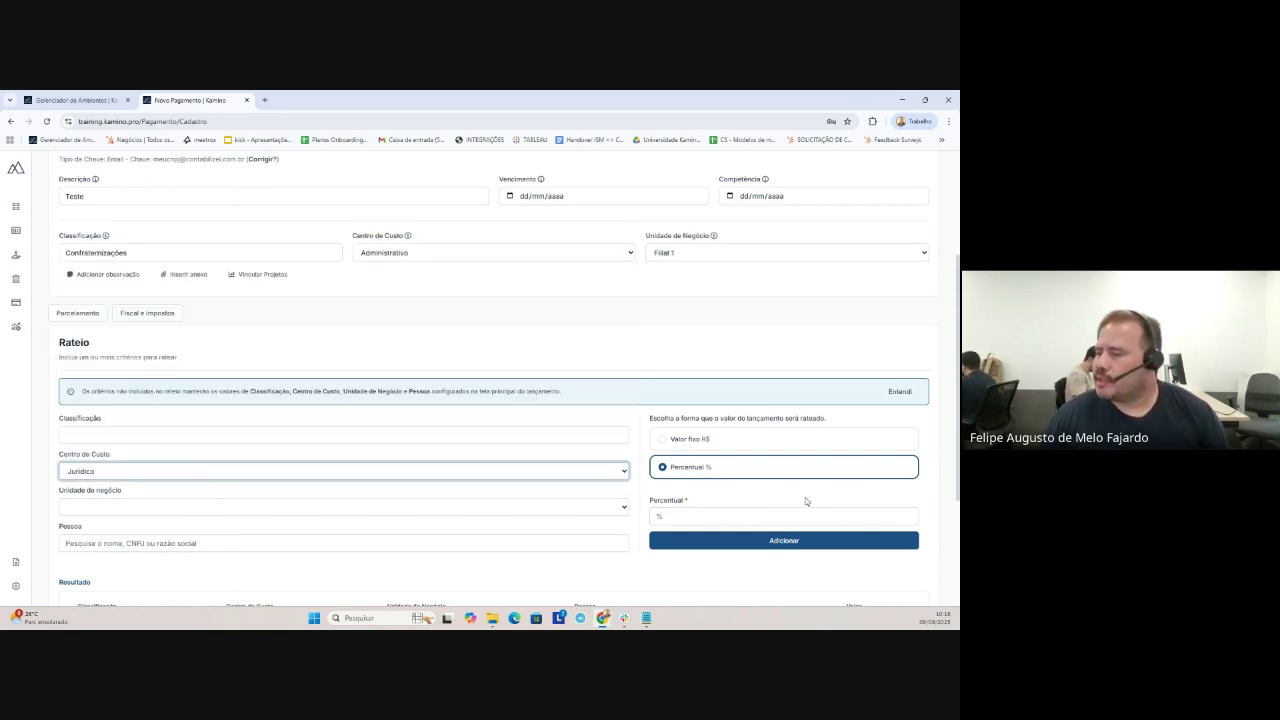
left_click(725, 517)
type("25,00")
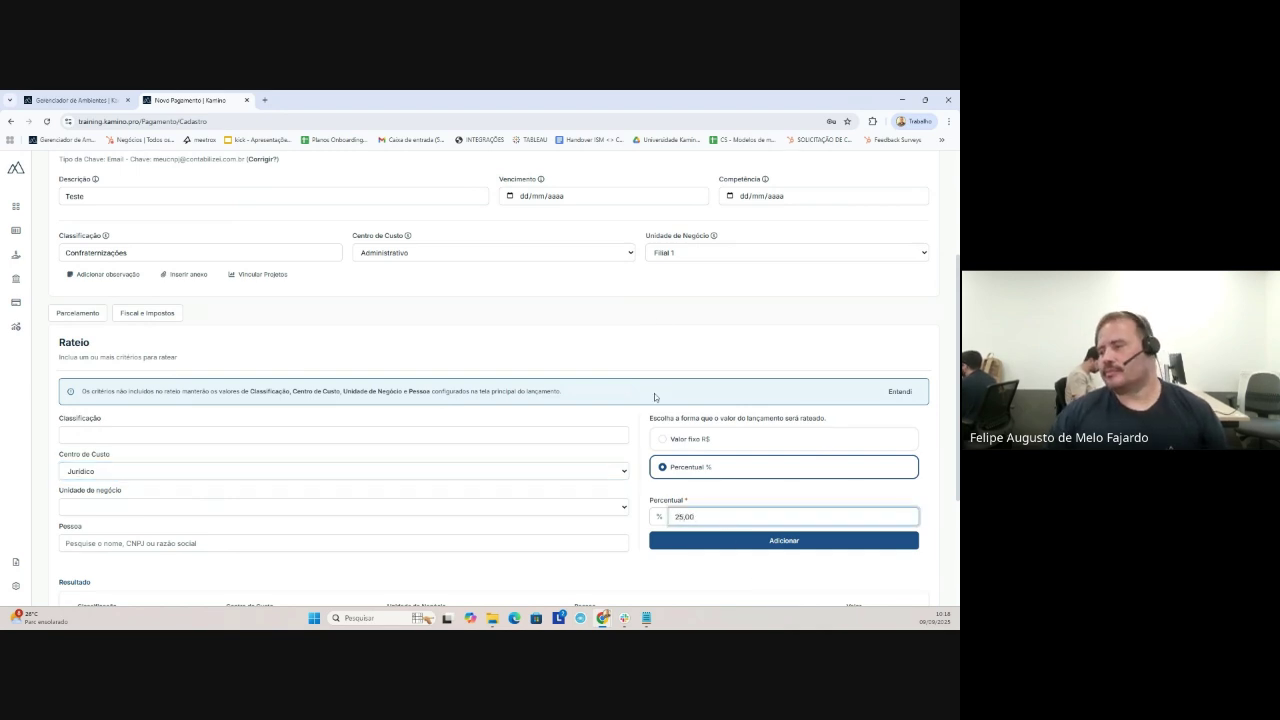
left_click(805, 541)
scroll(800, 480, "down", 4)
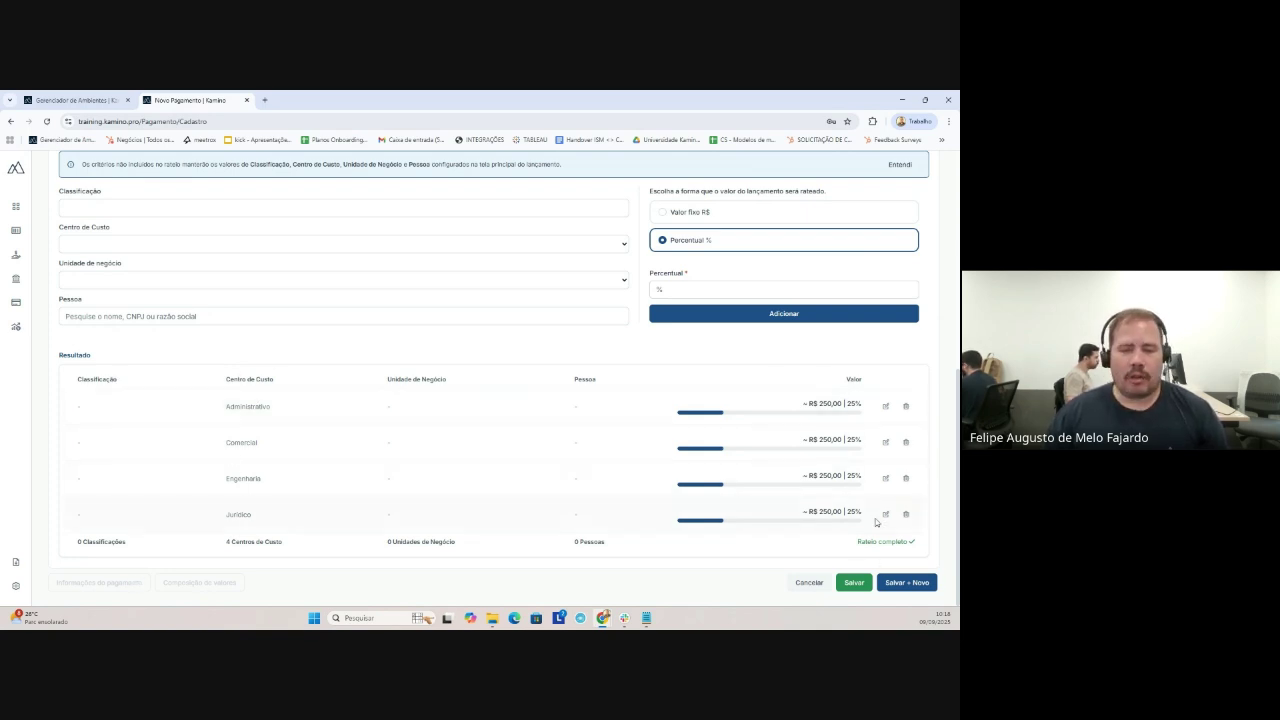
left_click_drag(918, 541, 843, 562)
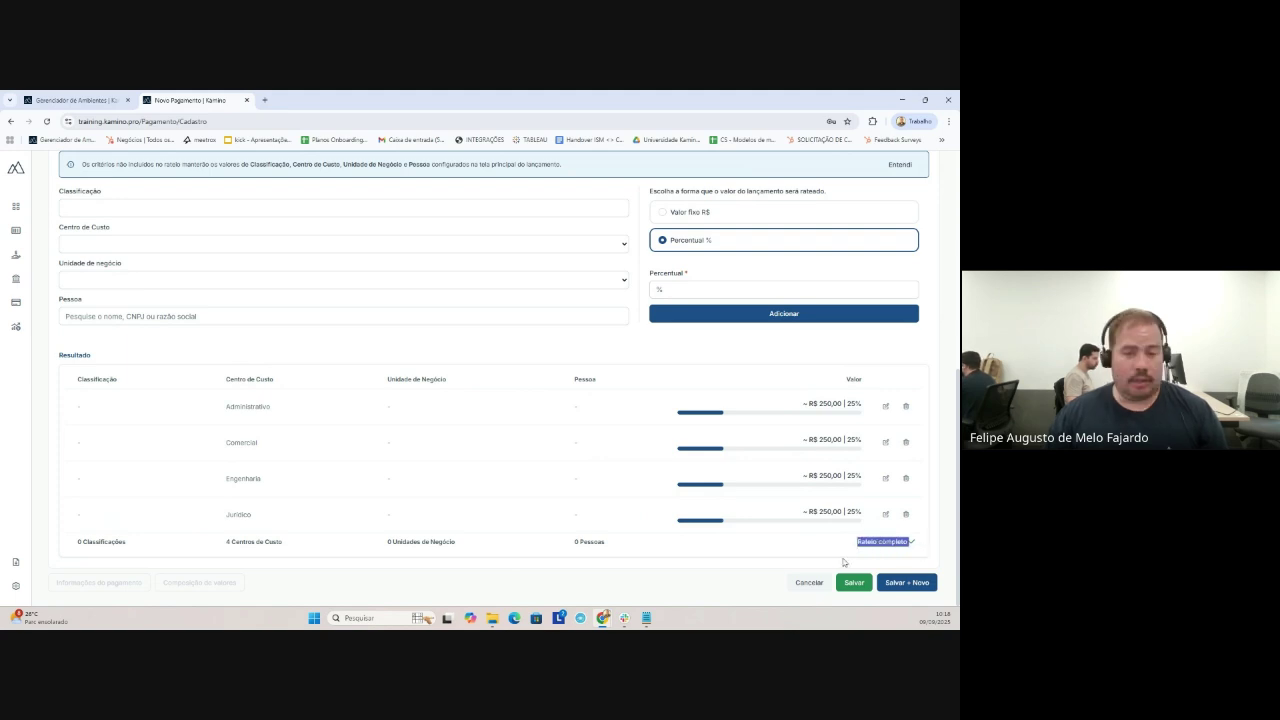
Step: Set the payment's Vencimento and Competência to 10/09/2025 and save the payment
left_click(856, 584)
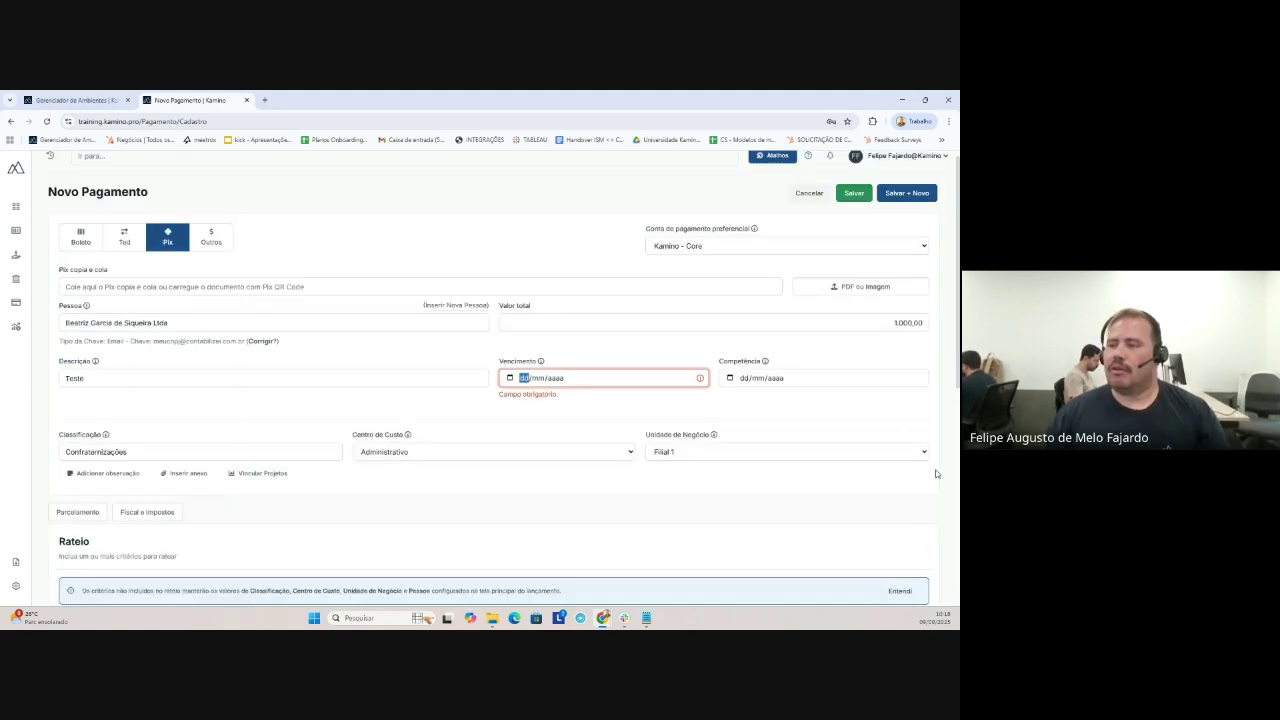
left_click(509, 378)
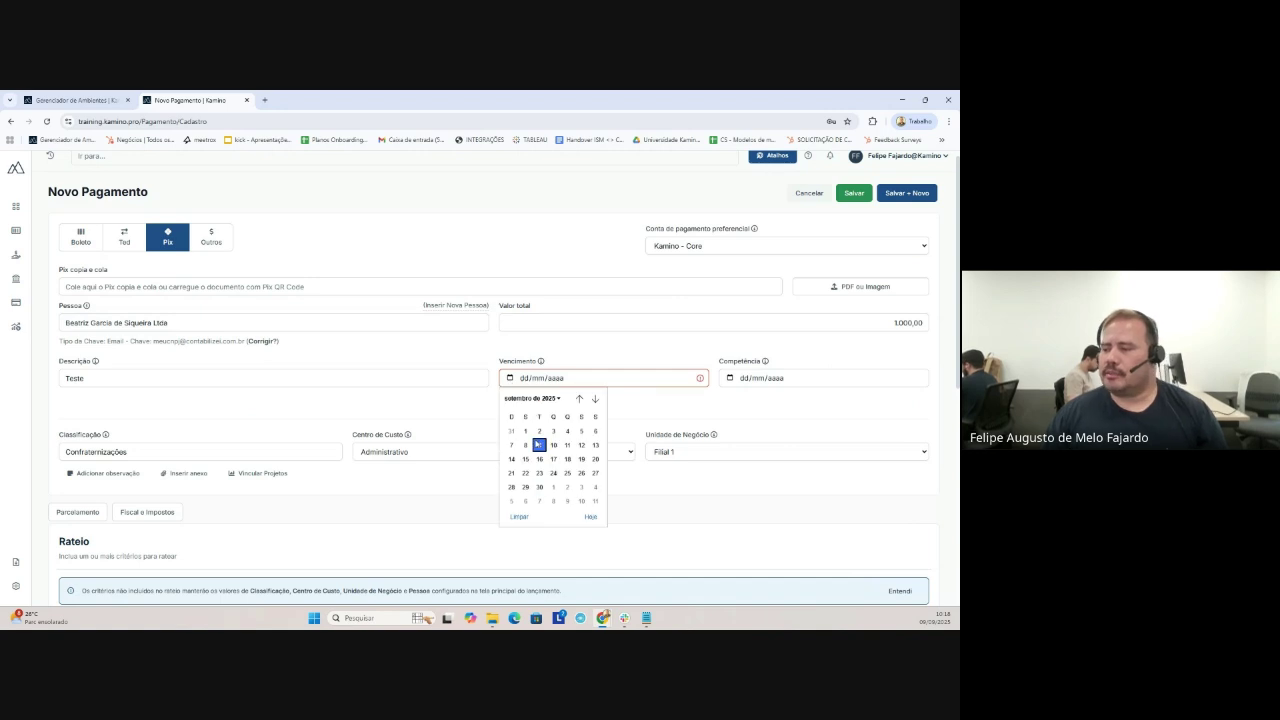
left_click(553, 445)
left_click(729, 378)
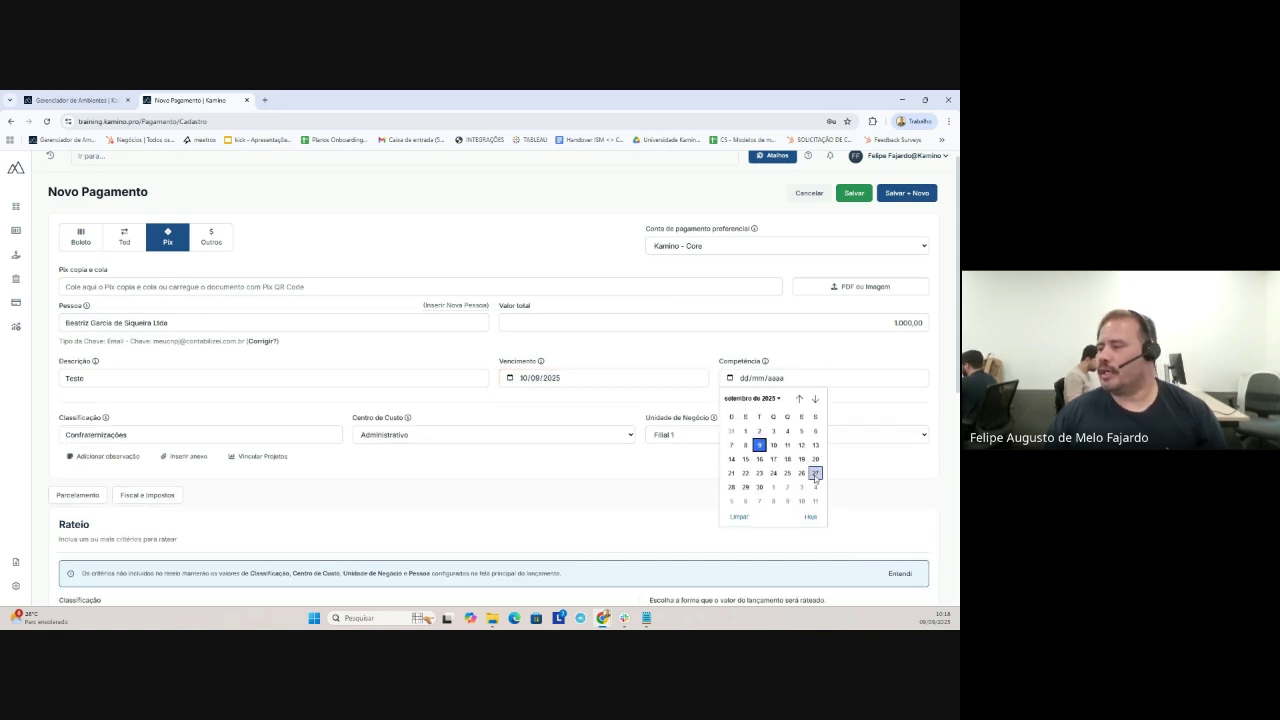
left_click(773, 445)
scroll(777, 449, "down", 8)
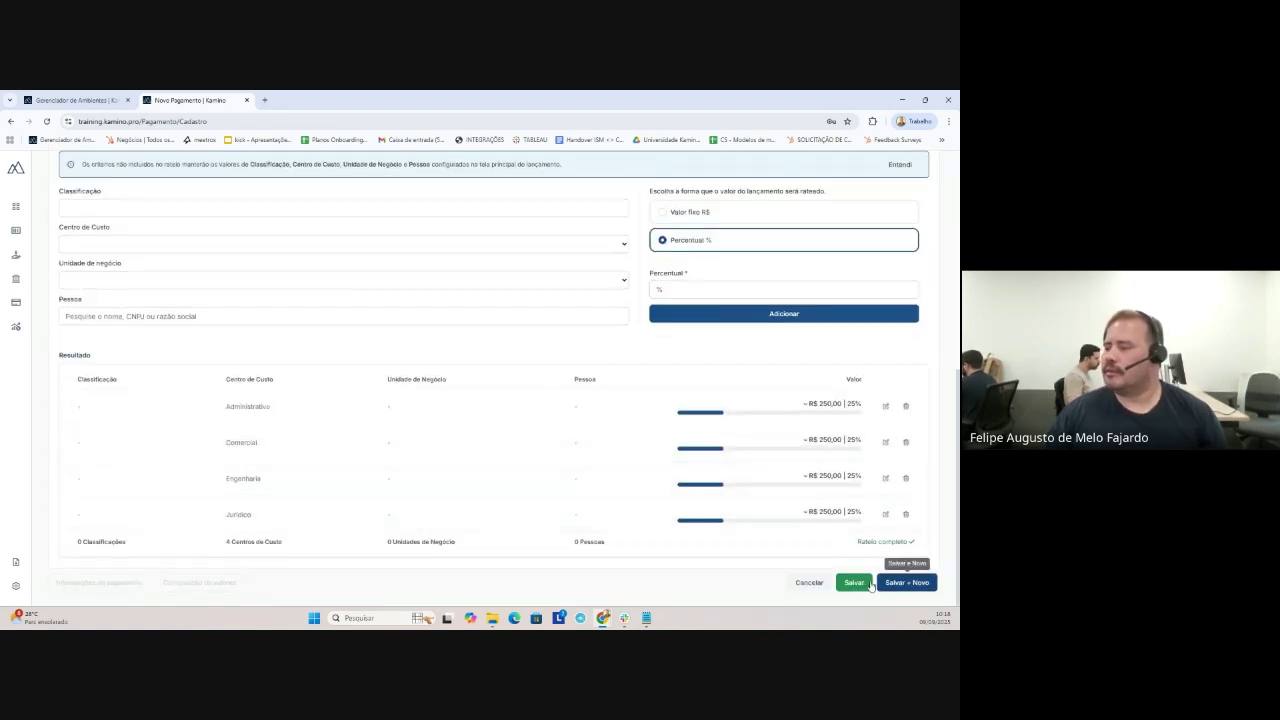
left_click(855, 584)
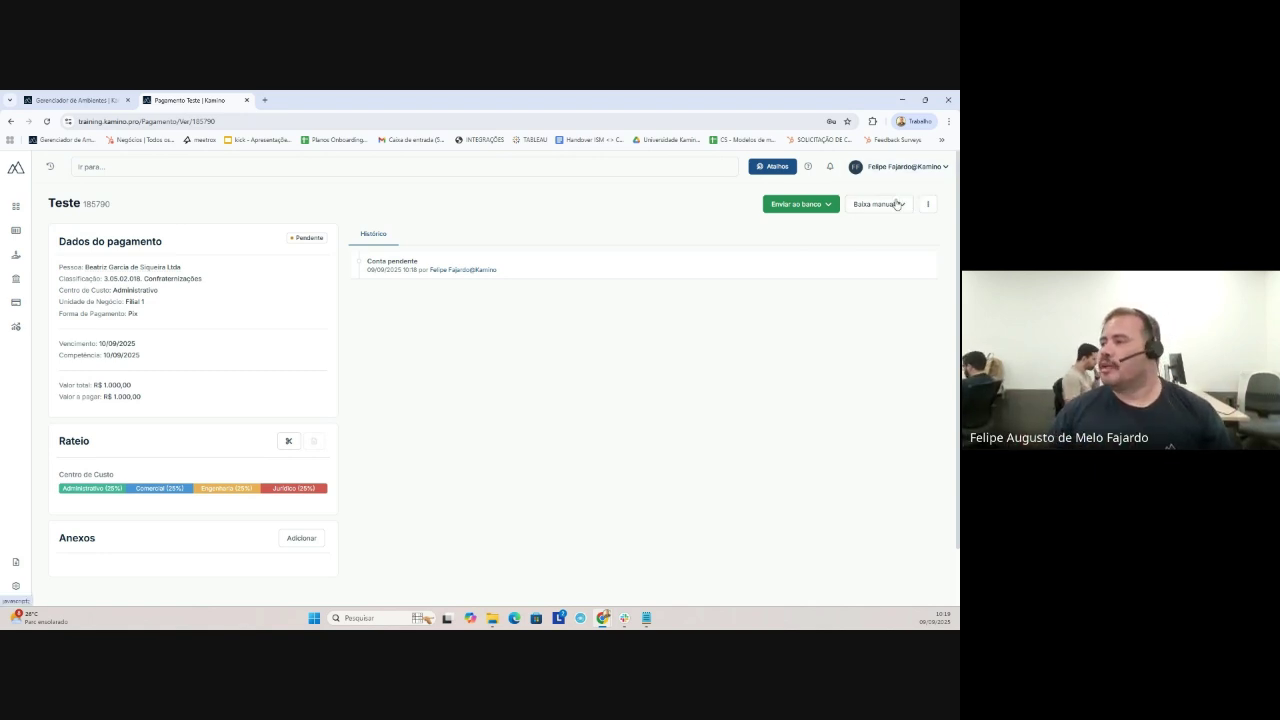
Step: Try to settle the payment manually through the Kamino - Core account, and go to the Central de pagamentos
left_click(898, 204)
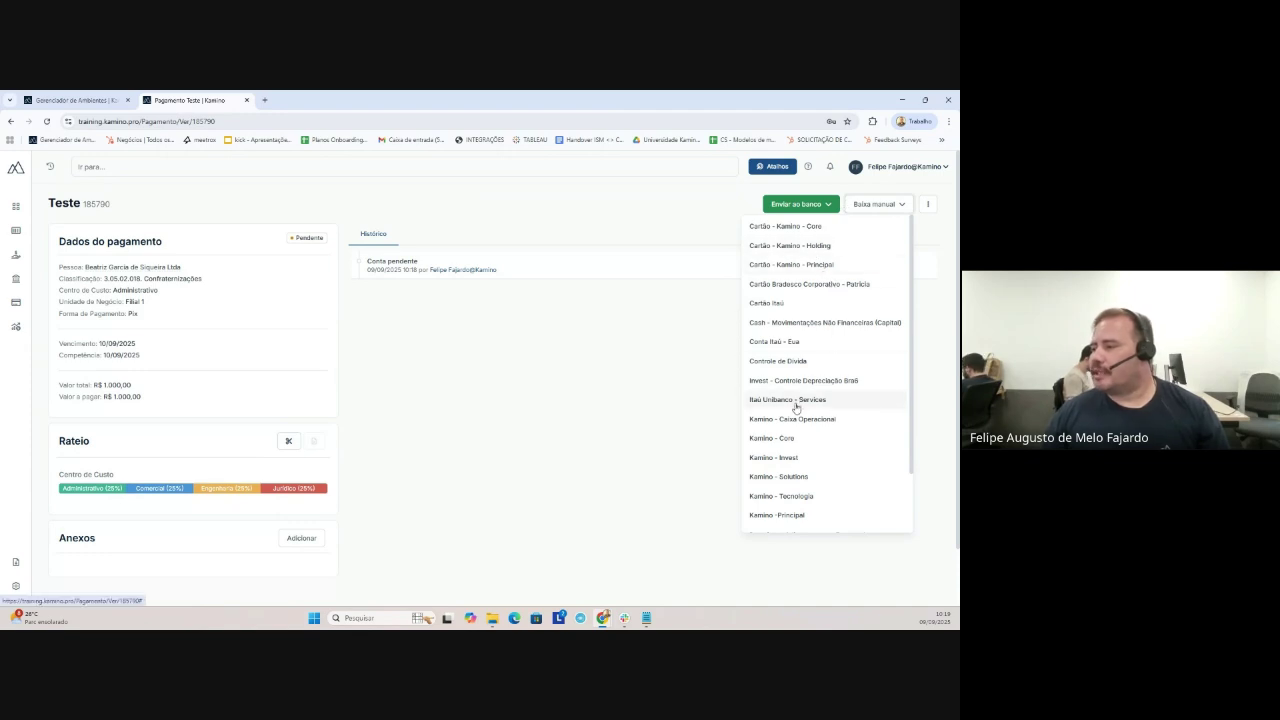
left_click(813, 438)
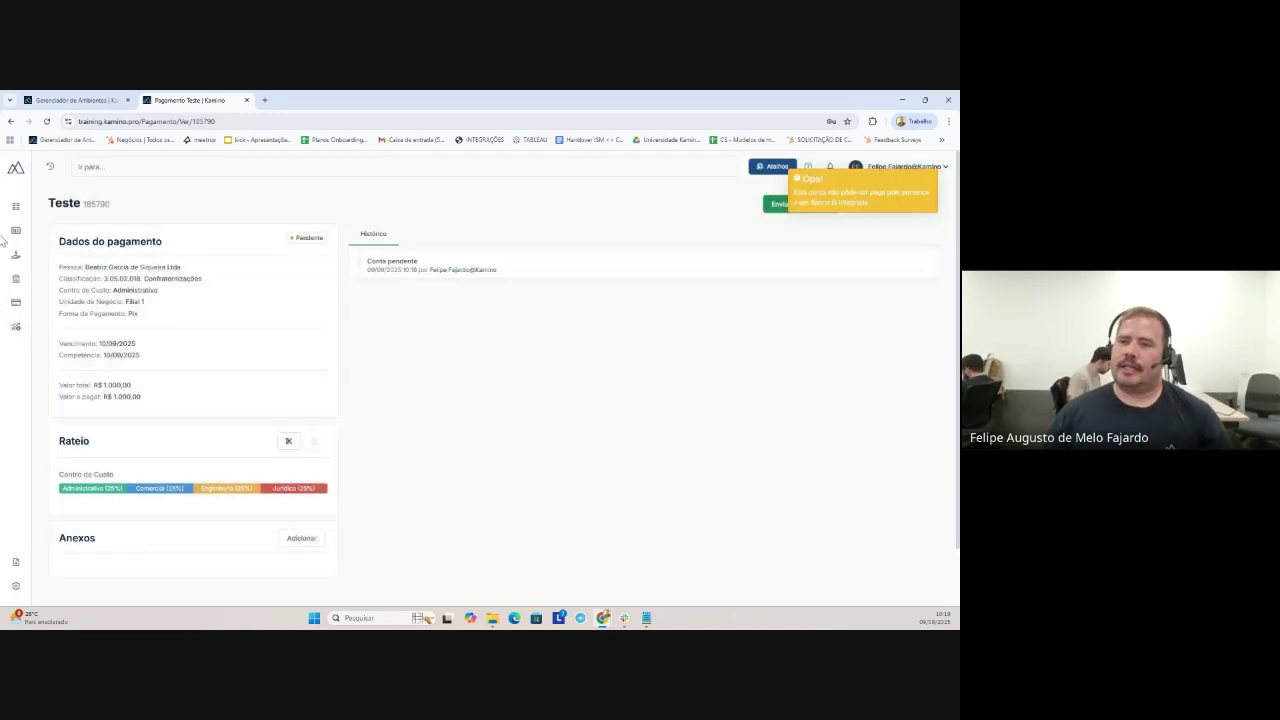
mouse_move(40, 230)
left_click(155, 190)
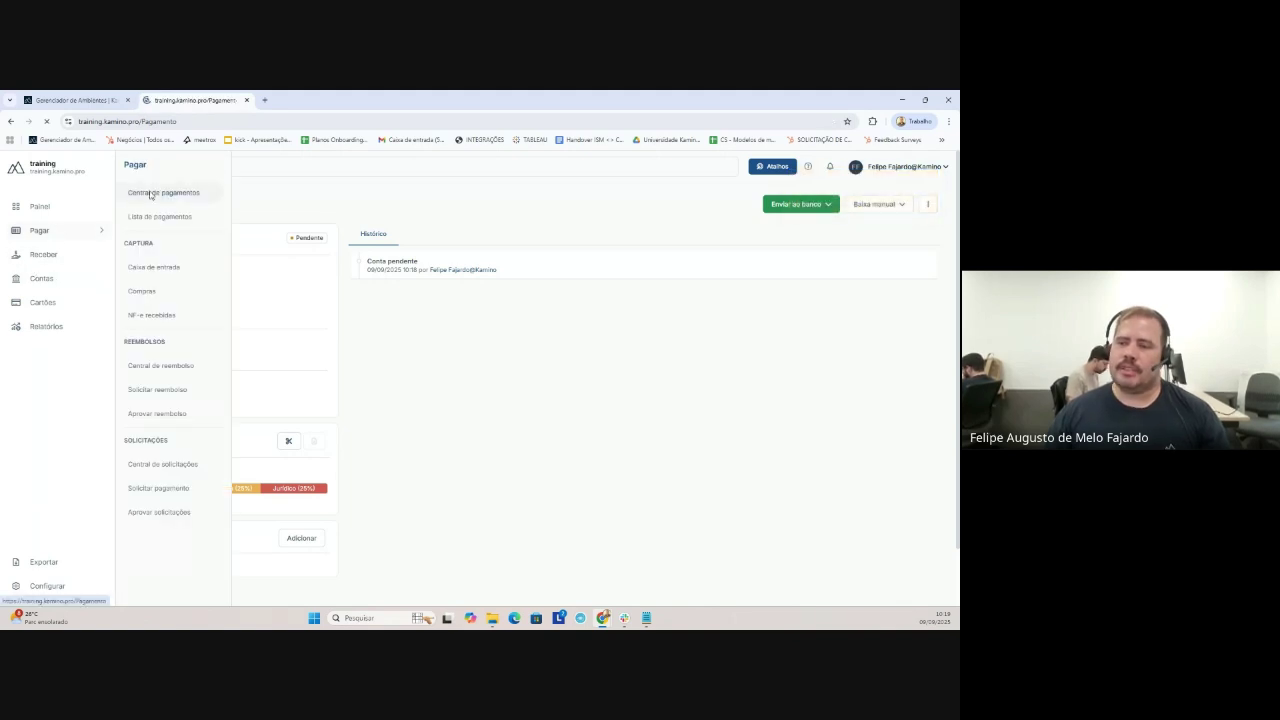
Step: Open the Fluxo mensal report, view its business unit and cost center filter options, and turn on Incluir projeção
mouse_move(25, 327)
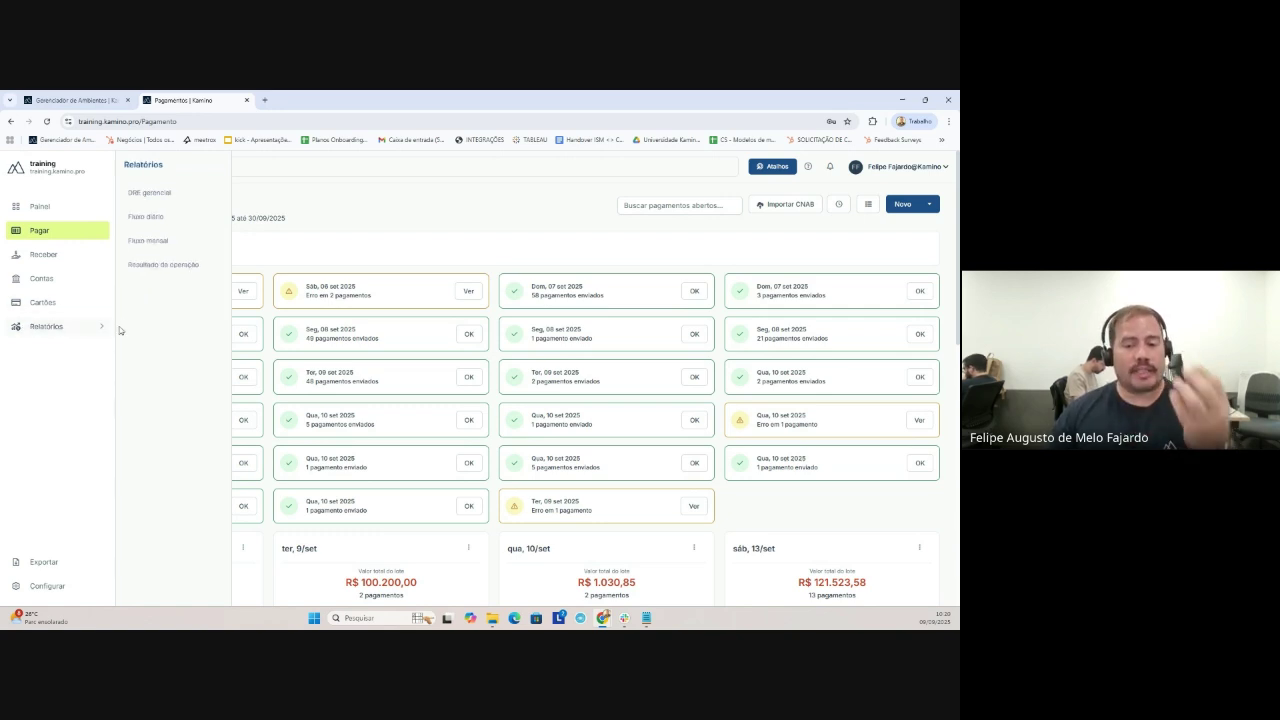
left_click(160, 245)
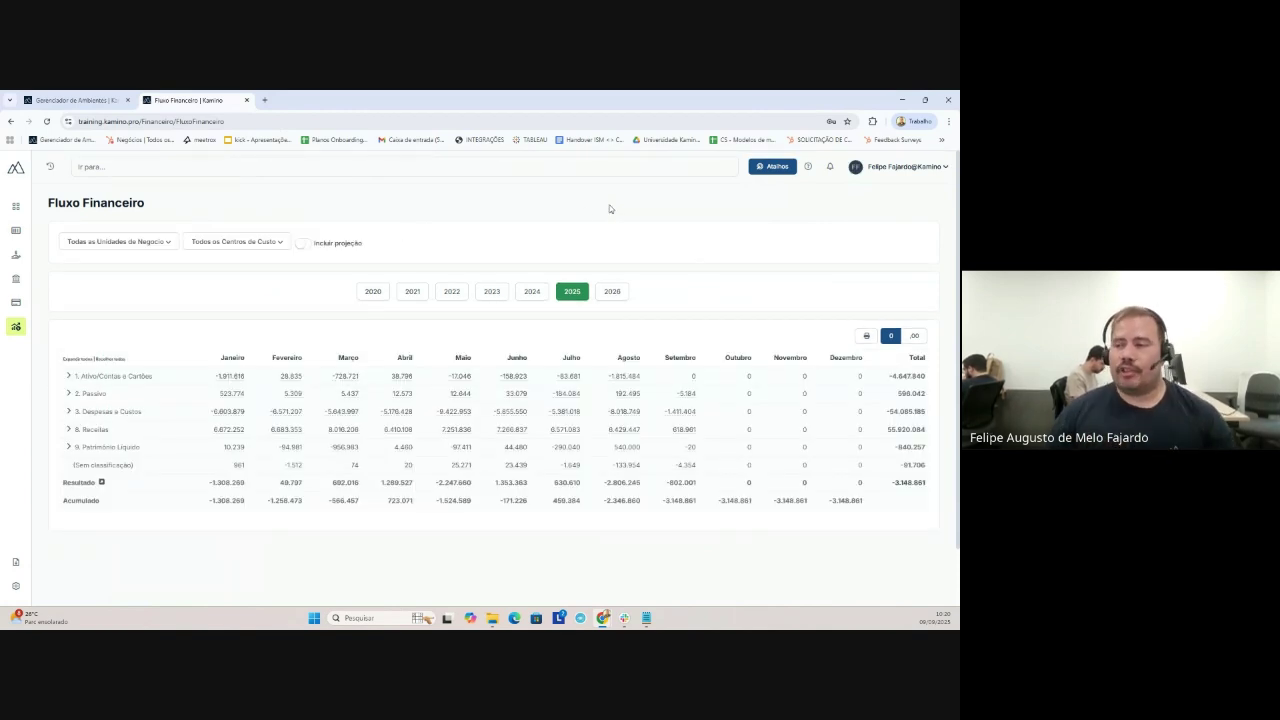
left_click(160, 246)
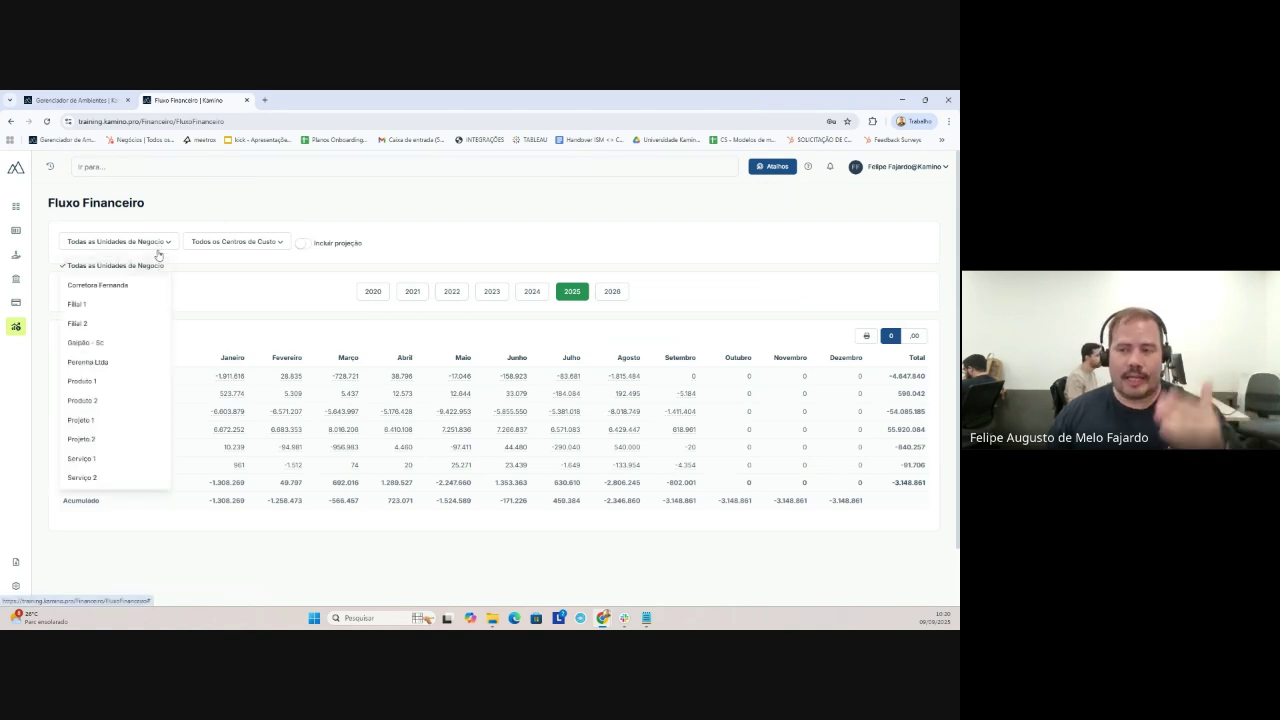
left_click(243, 241)
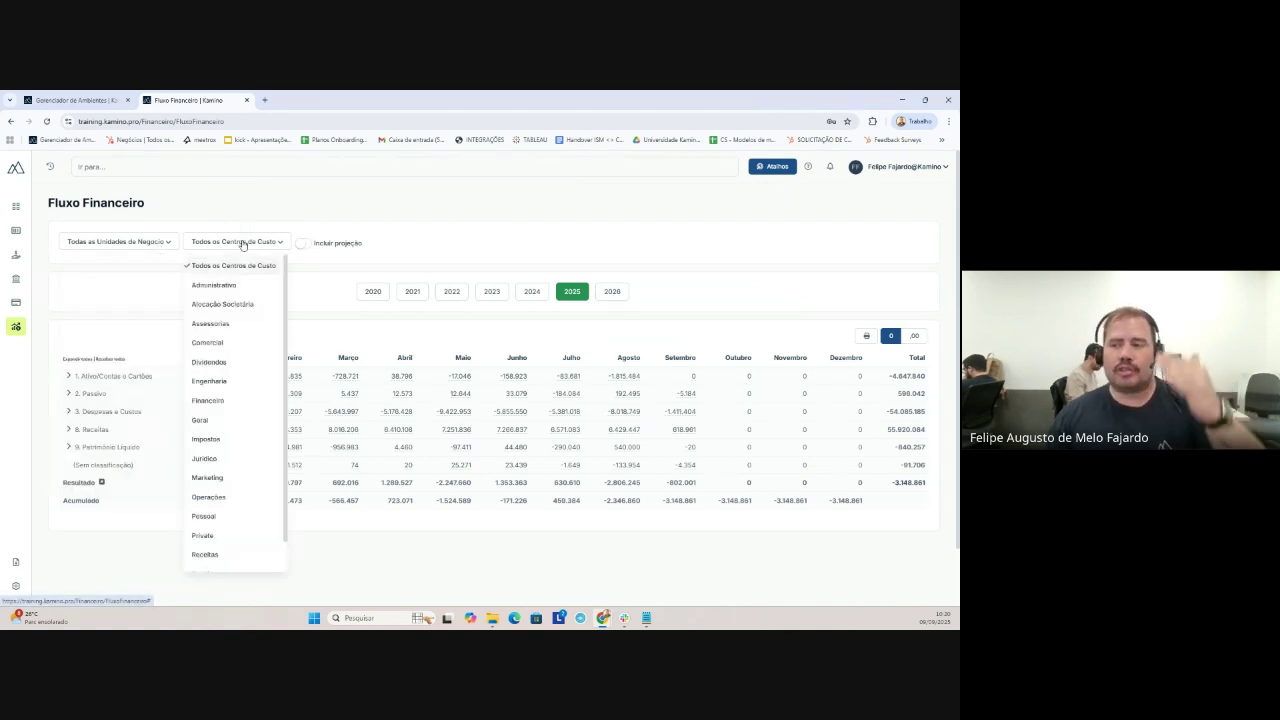
left_click(160, 275)
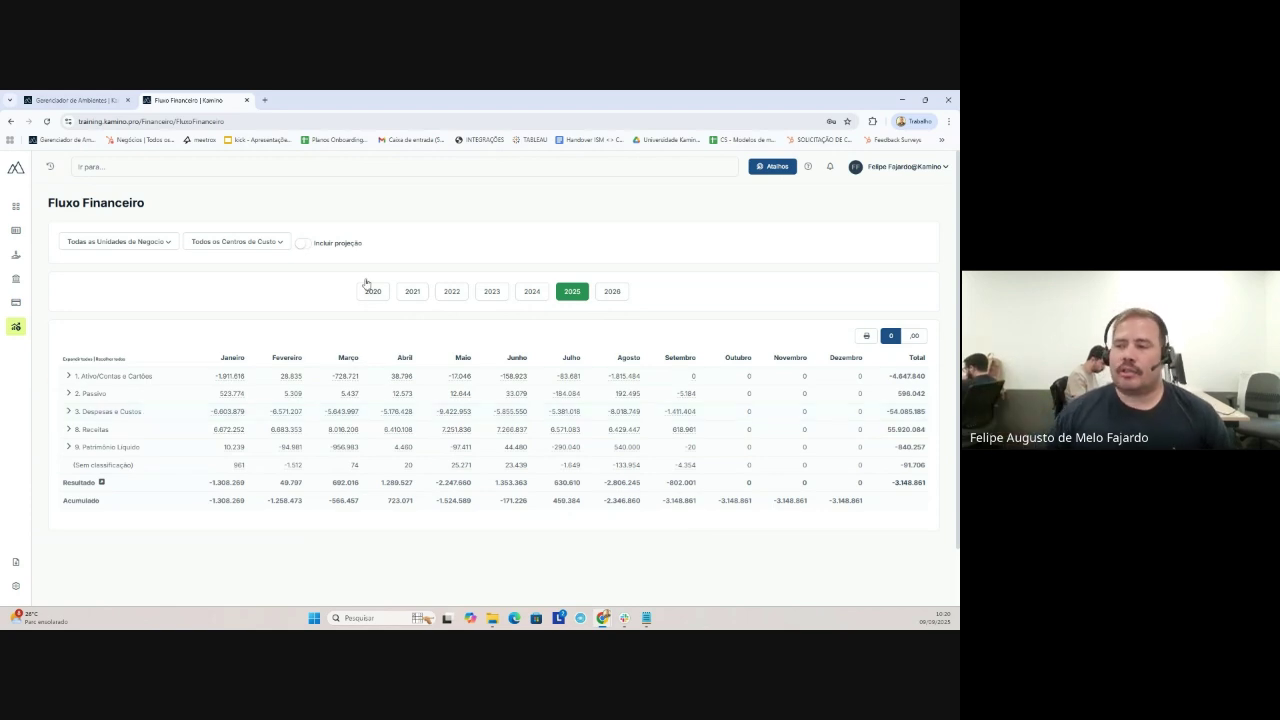
left_click(305, 246)
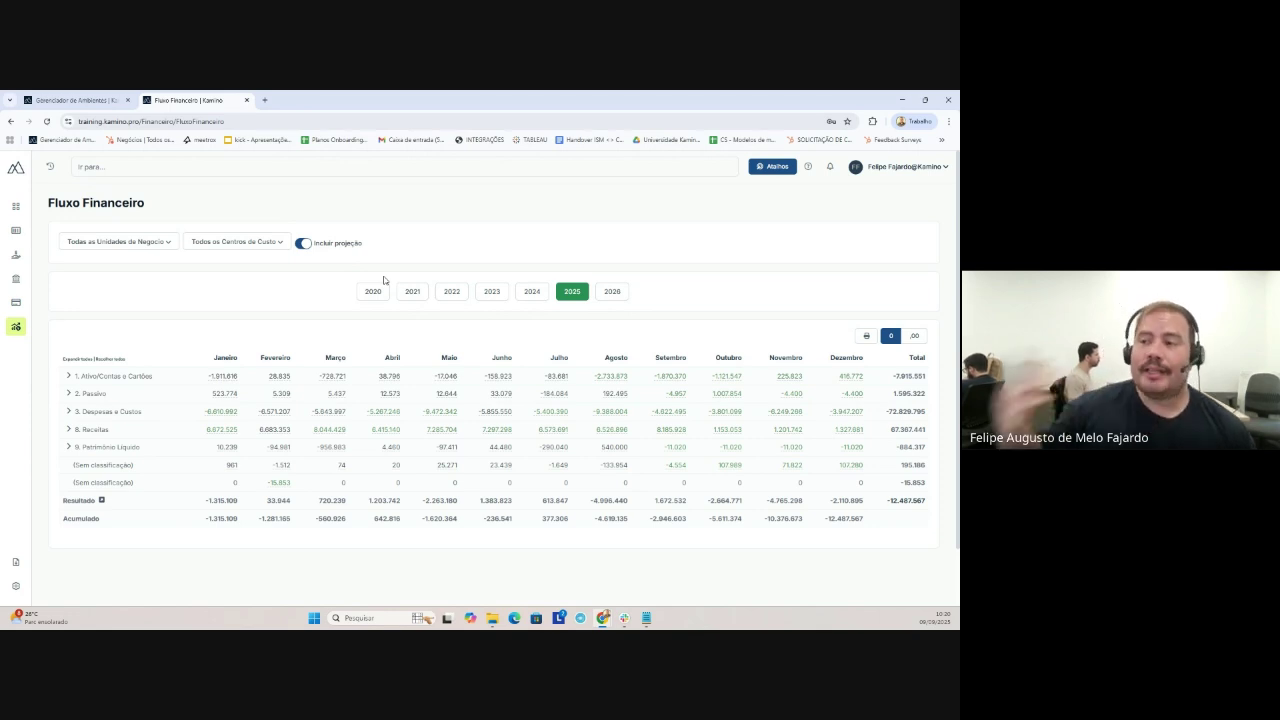
Step: Filter the Fluxo Financeiro report by the Administrativo, Comercial, Engenharia and Jurídico cost centers
left_click(251, 245)
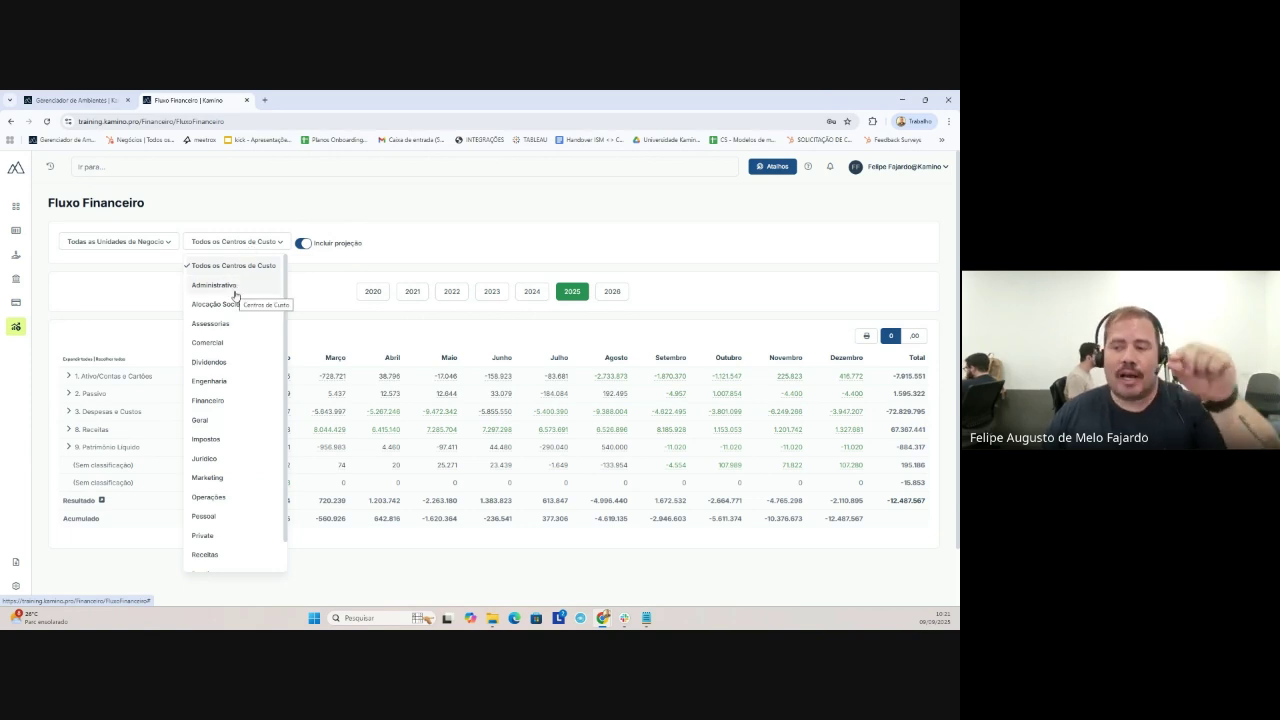
left_click(234, 289)
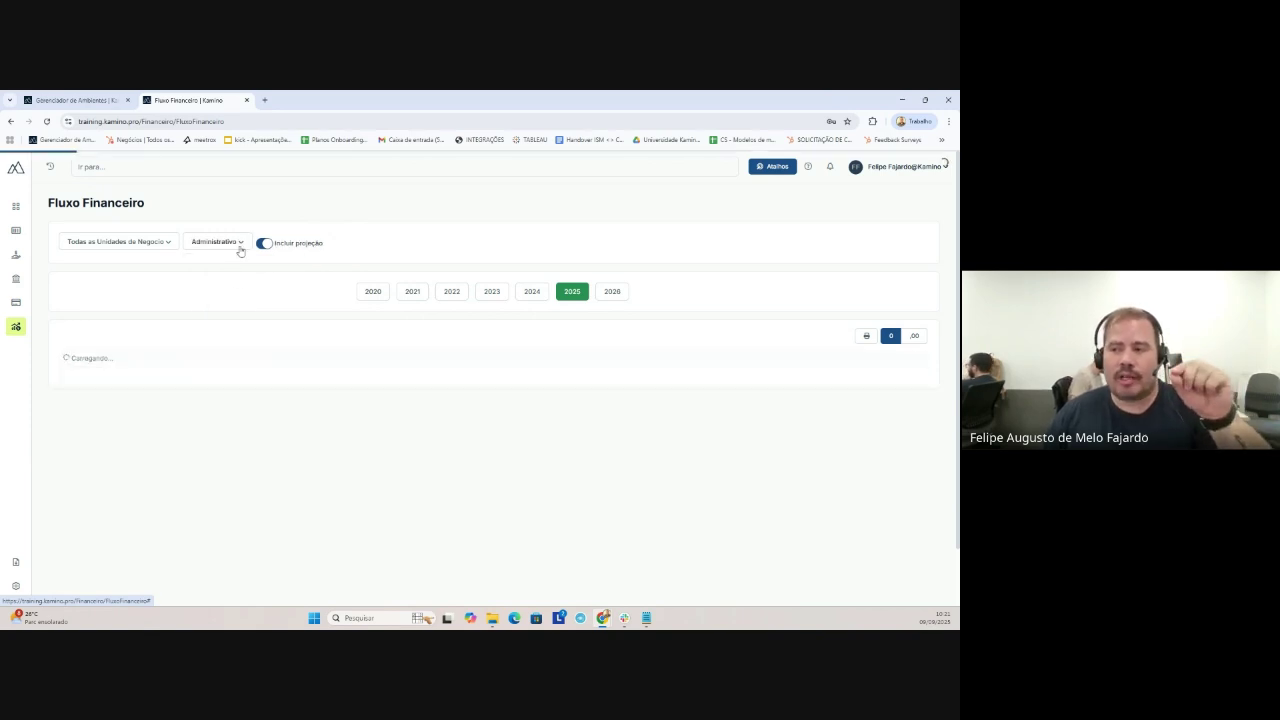
left_click(237, 249)
left_click(223, 323)
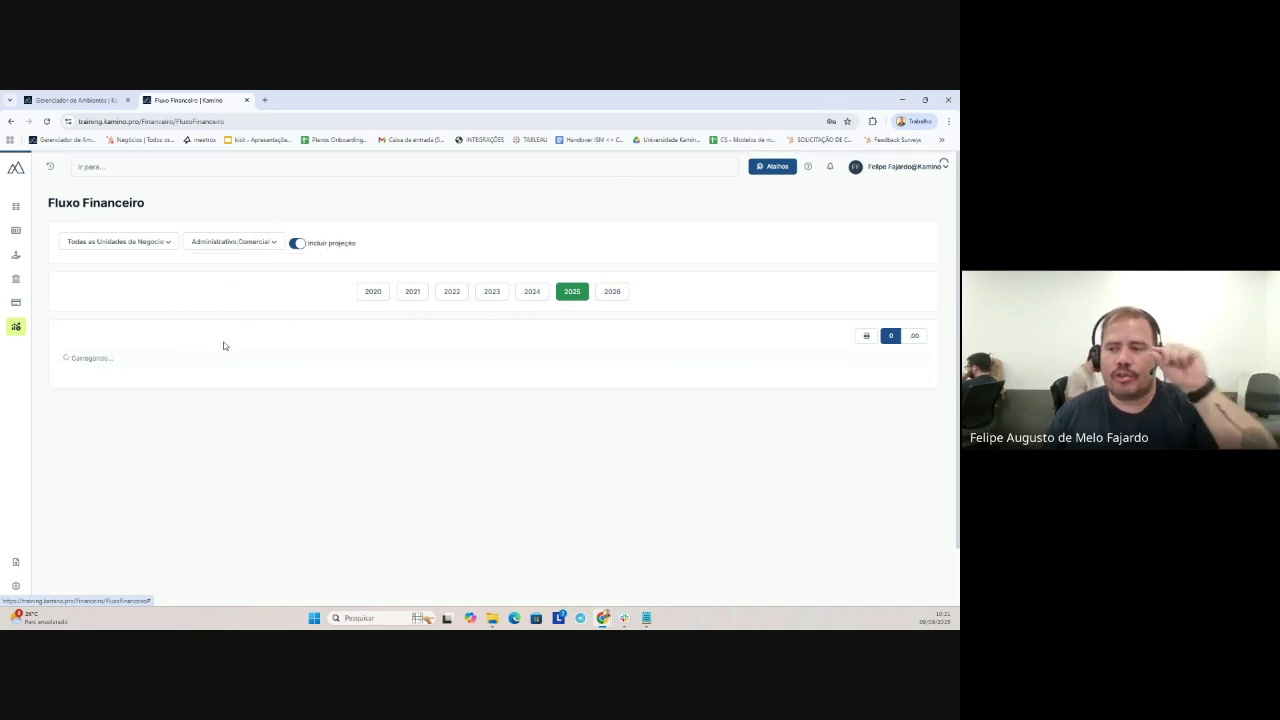
left_click(248, 242)
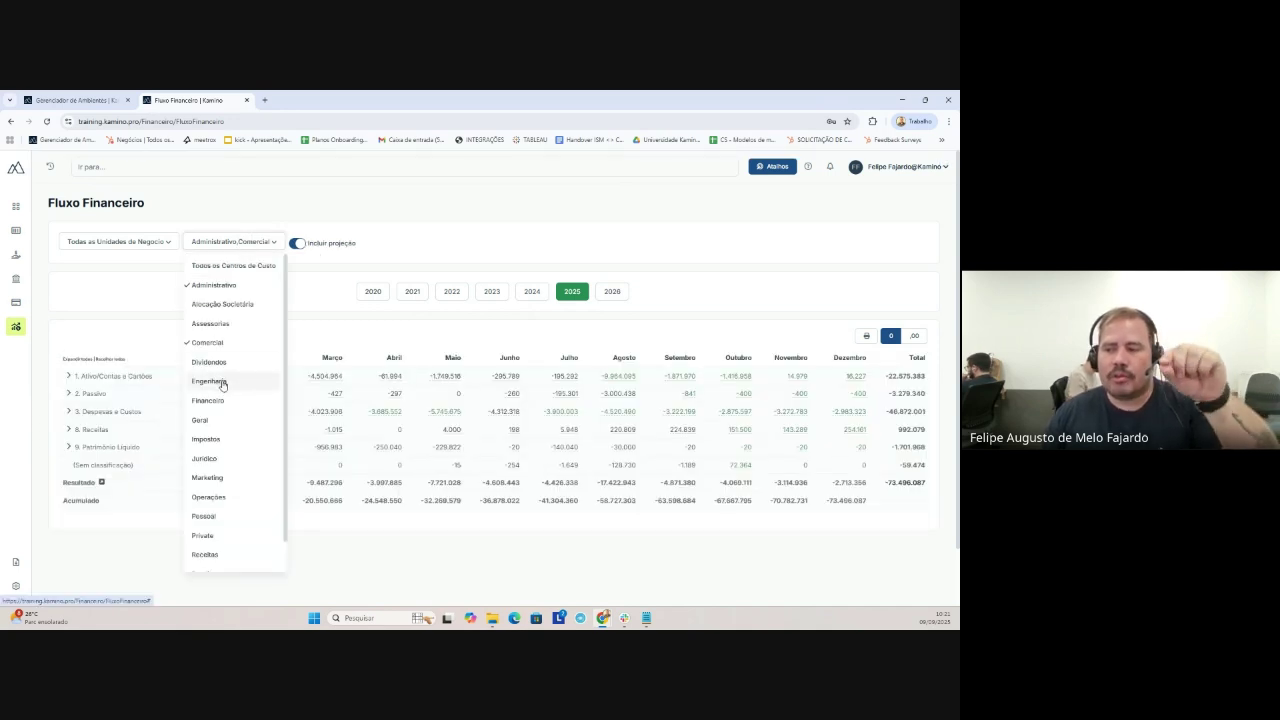
left_click(223, 381)
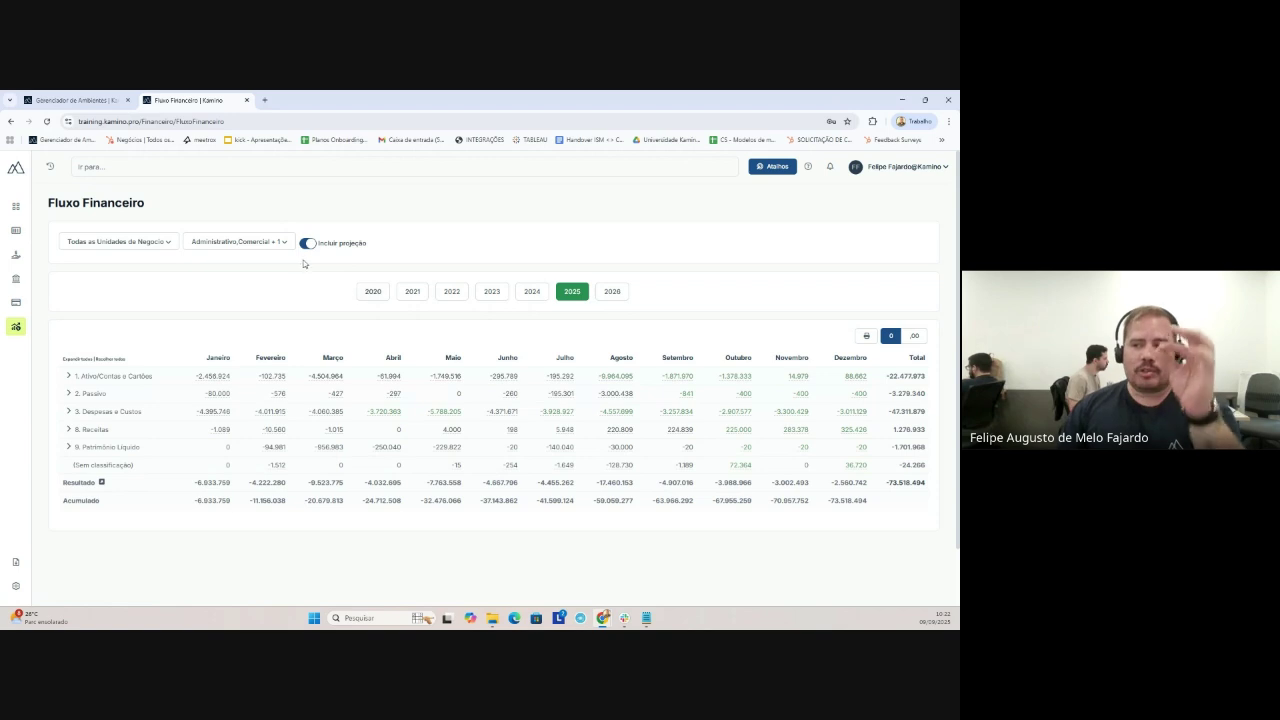
left_click(258, 245)
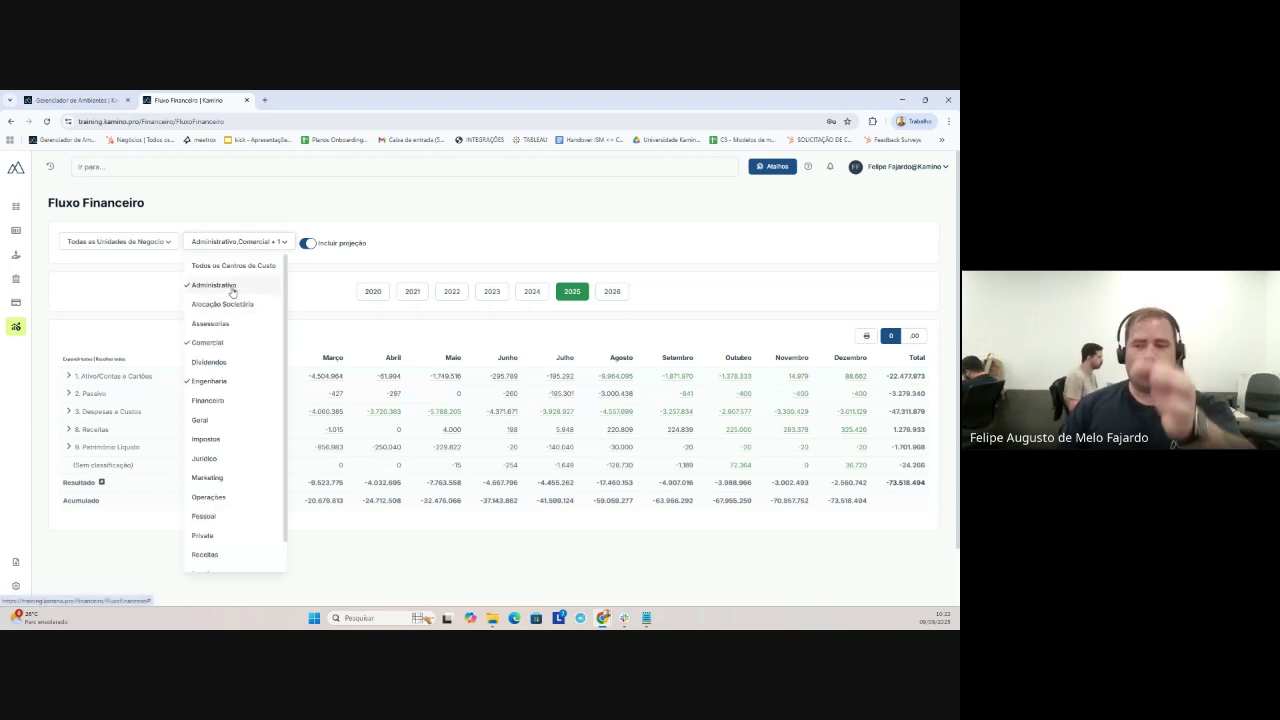
left_click(220, 458)
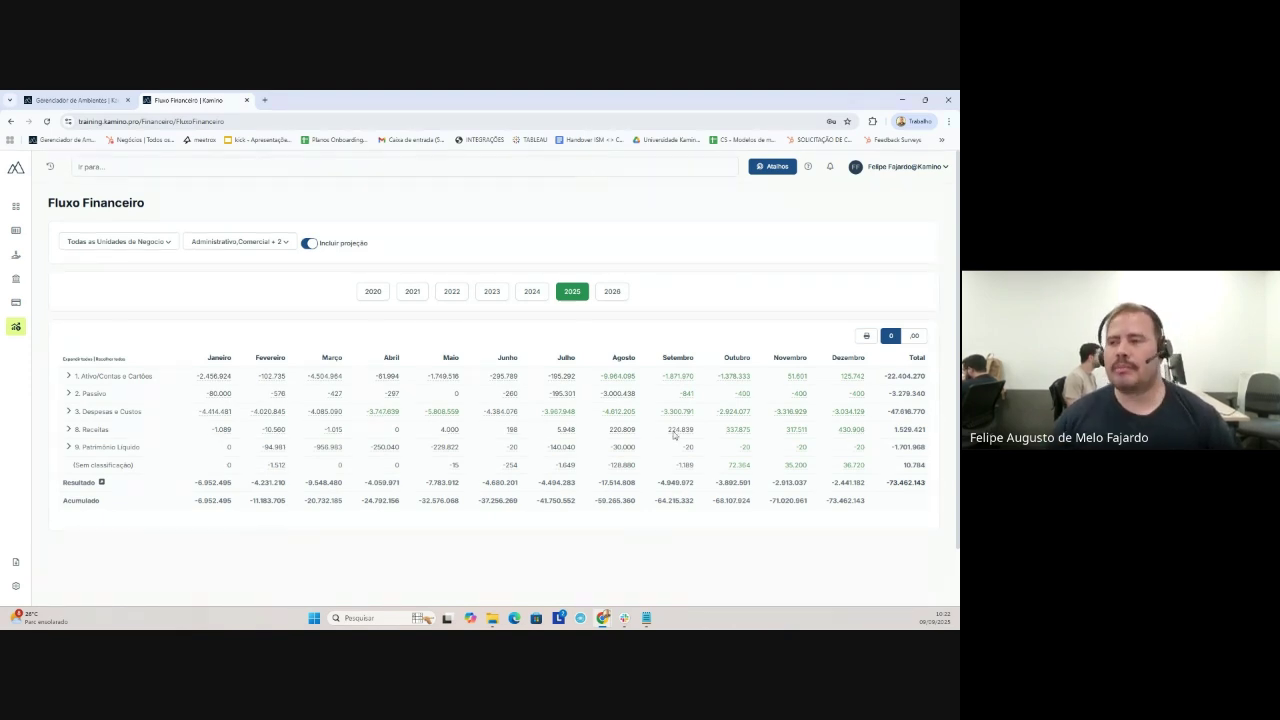
Step: Remove Administrativo, Comercial and Jurídico from the report's cost center filter, keeping only Engenharia
left_click(238, 250)
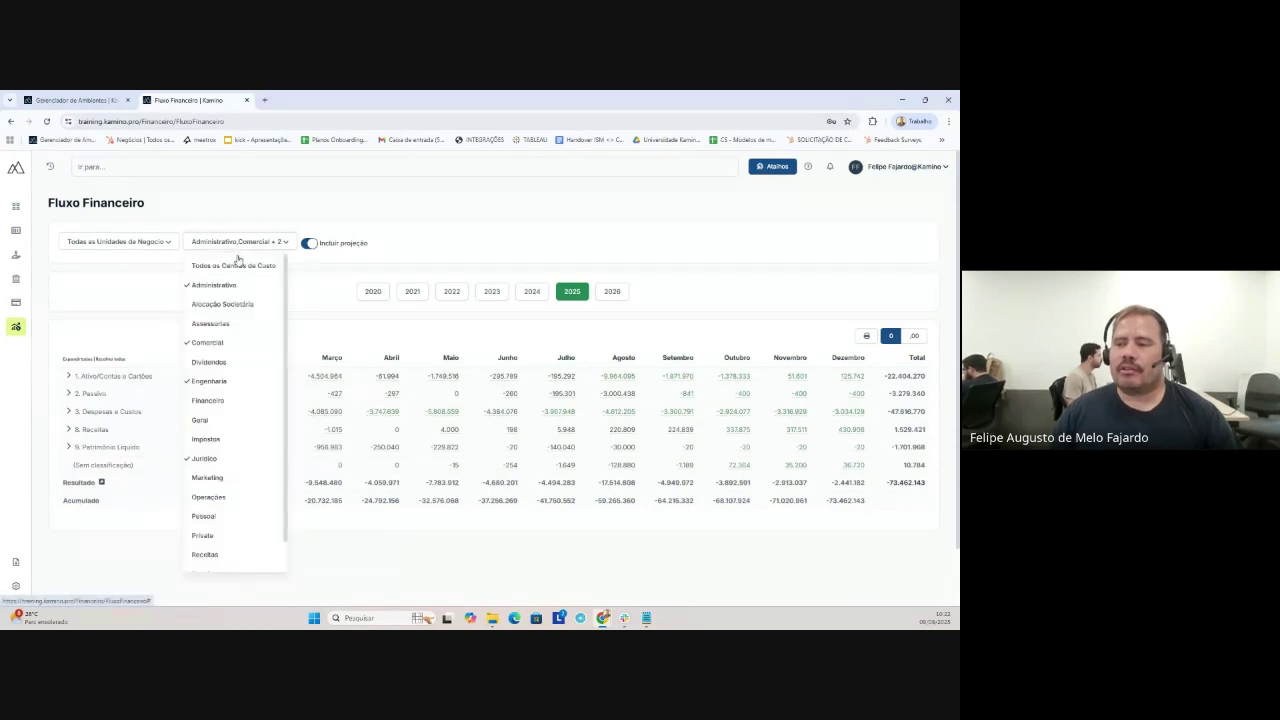
left_click(240, 286)
left_click(247, 248)
left_click(240, 323)
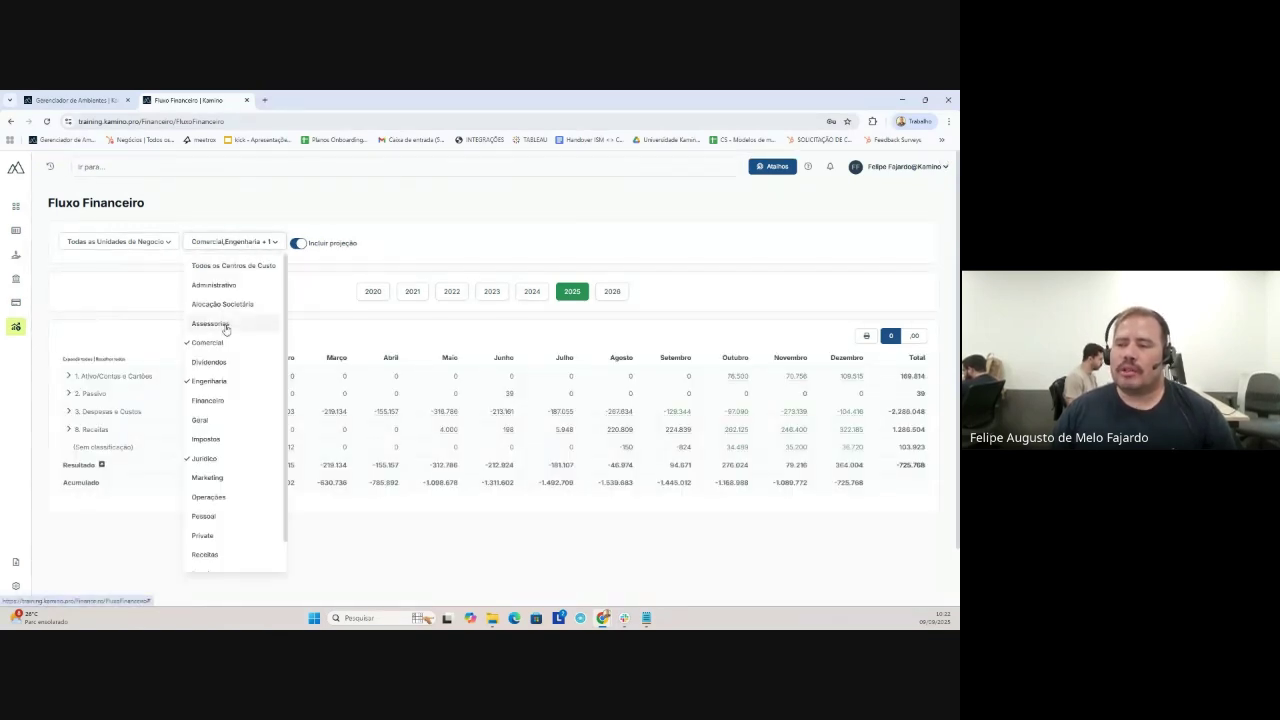
left_click(243, 244)
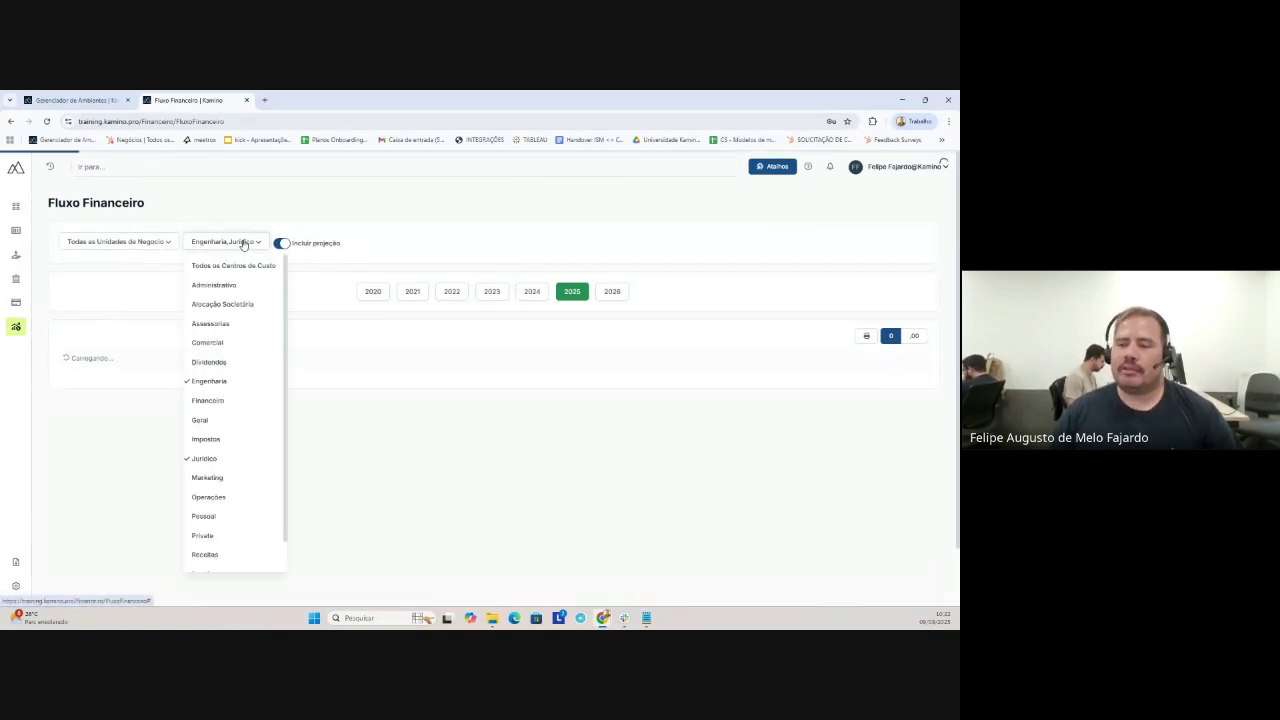
left_click(246, 439)
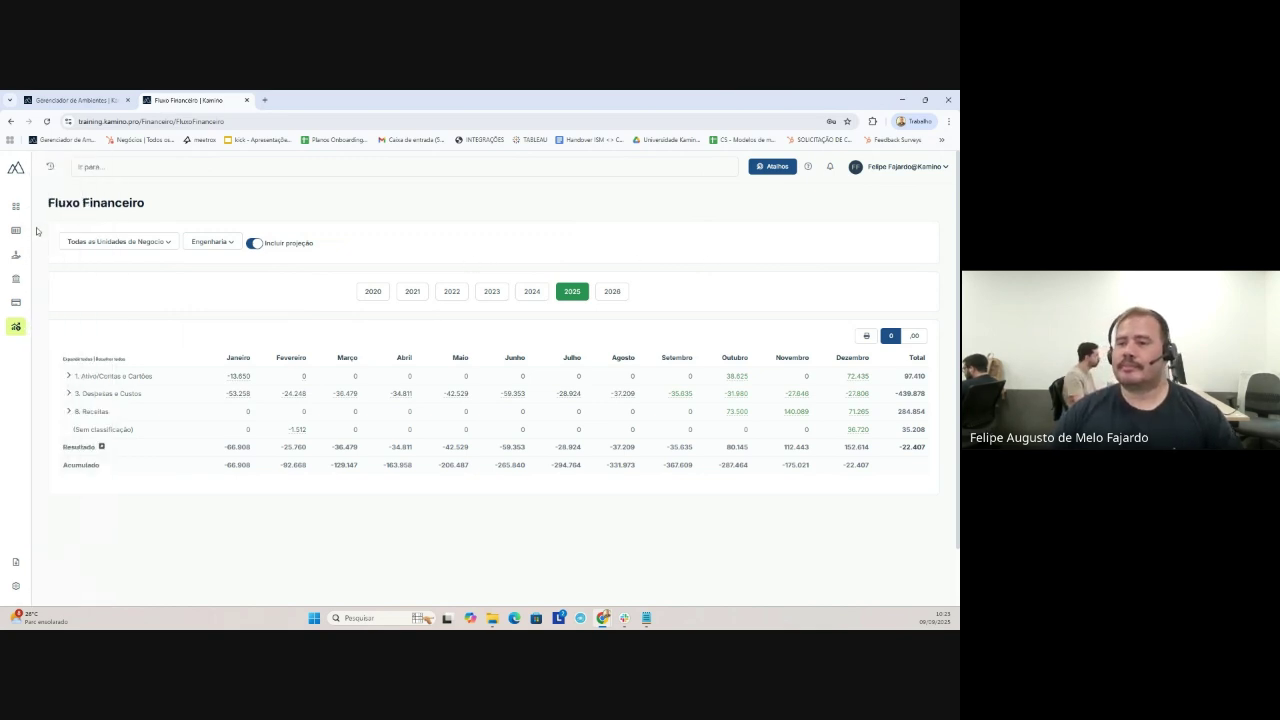
Step: Open the Lista de pagamentos, and switch to the Lista de Recebimentos
mouse_move(38, 231)
left_click(143, 219)
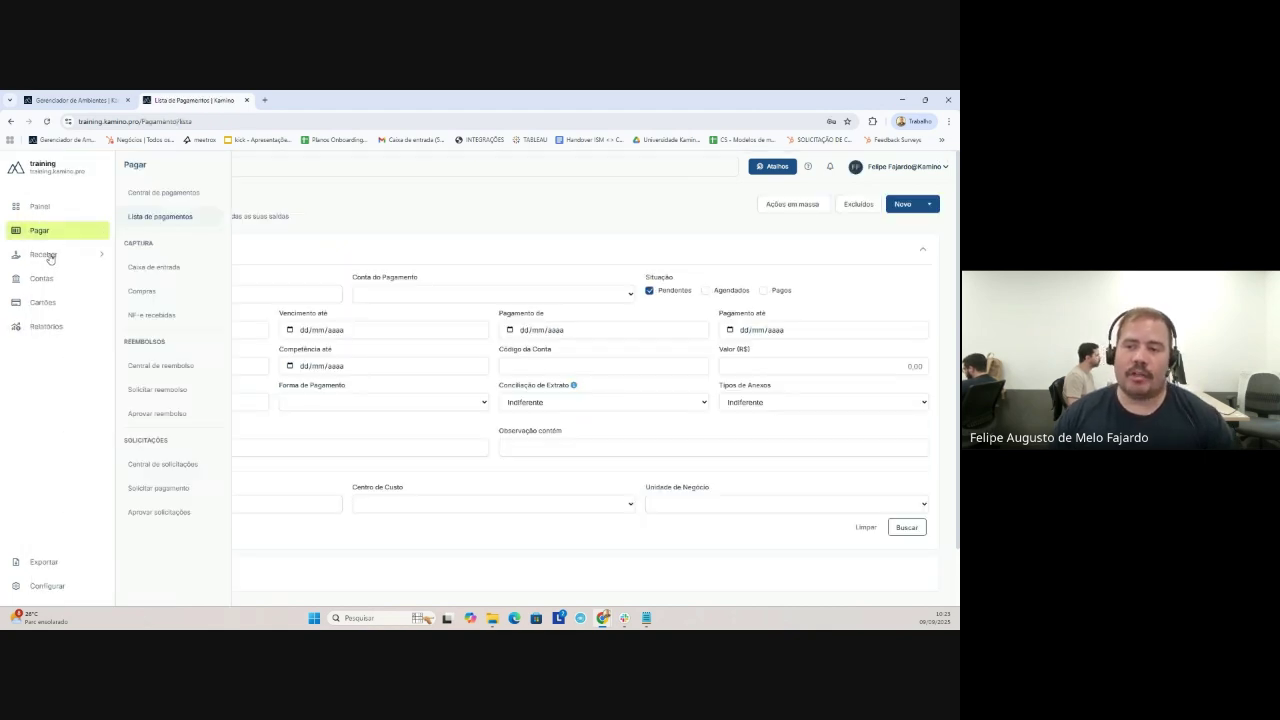
mouse_move(95, 256)
left_click(152, 219)
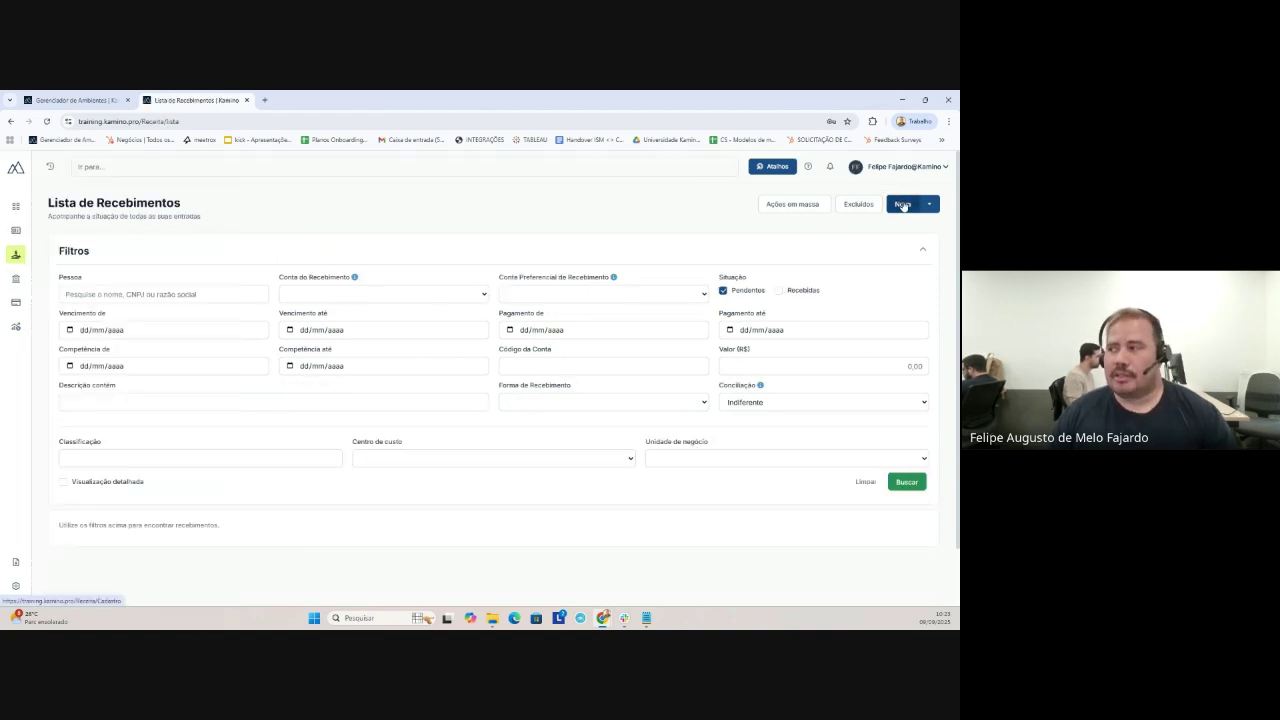
Step: Start a new receivable and expand the Parcelamento and Rateio sections in its form
left_click(903, 205)
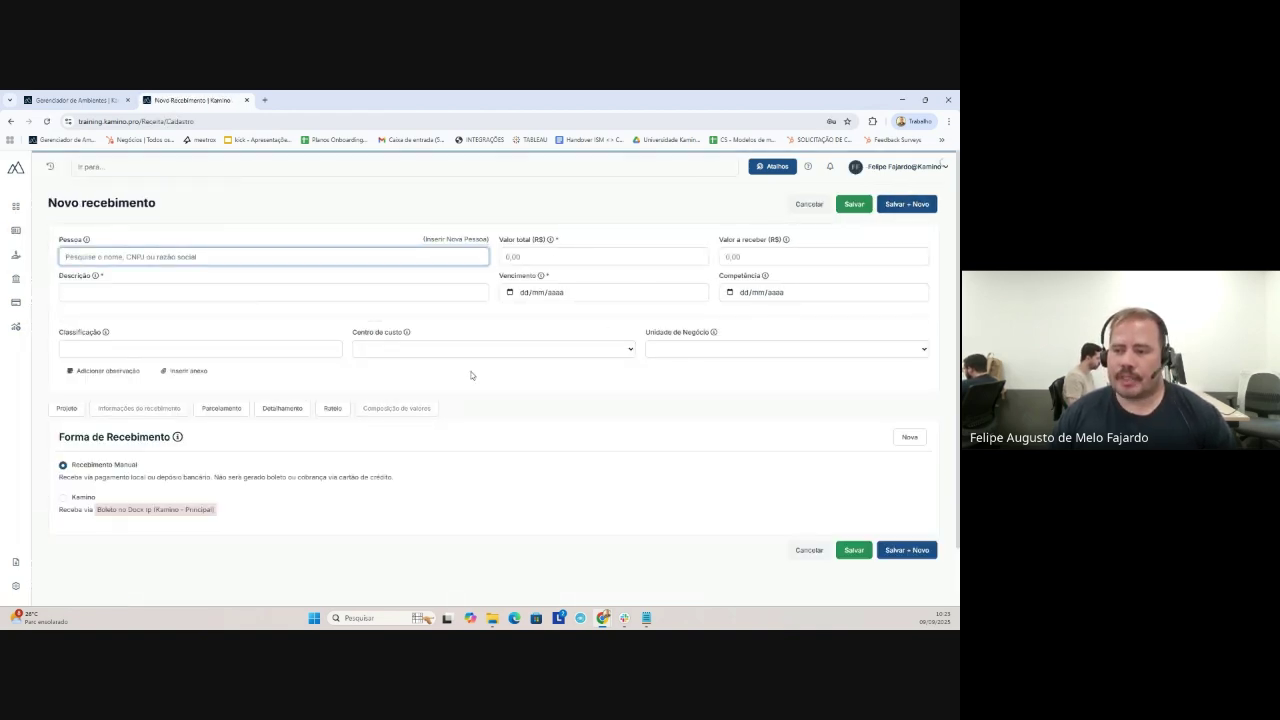
left_click(221, 408)
scroll(548, 417, "down", 2)
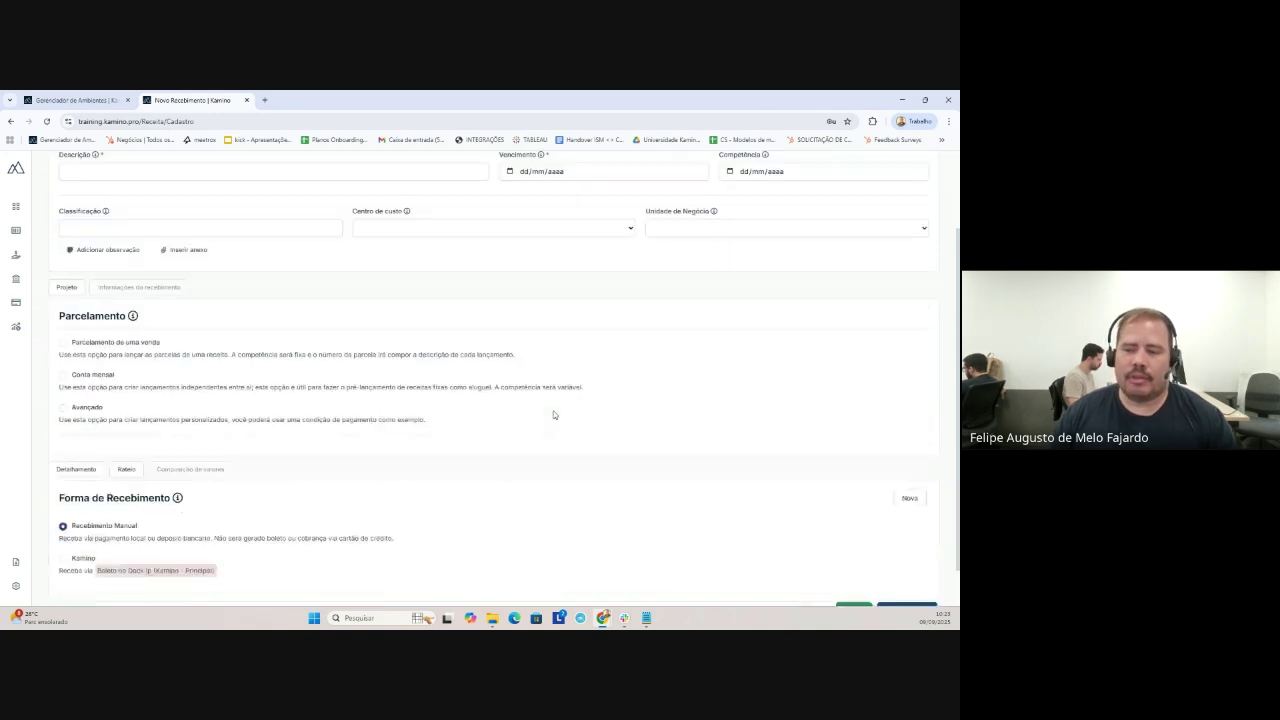
scroll(140, 336, "up", 3)
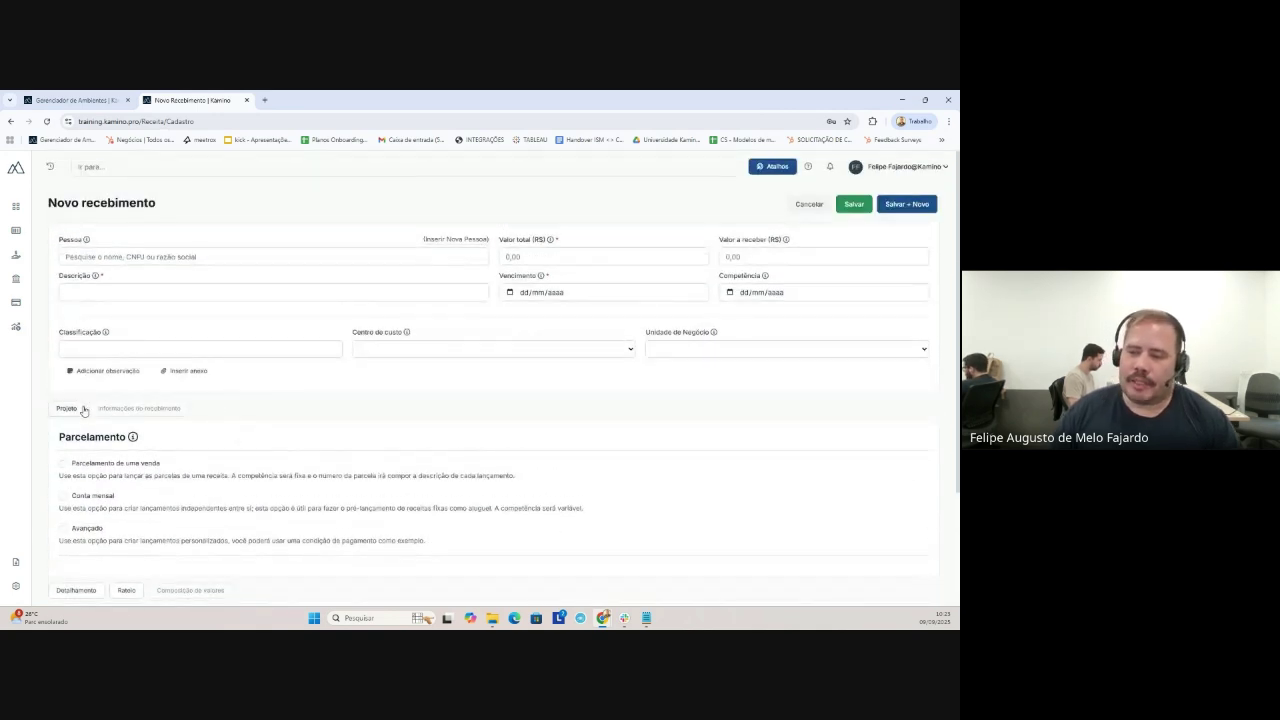
scroll(166, 375, "down", 3)
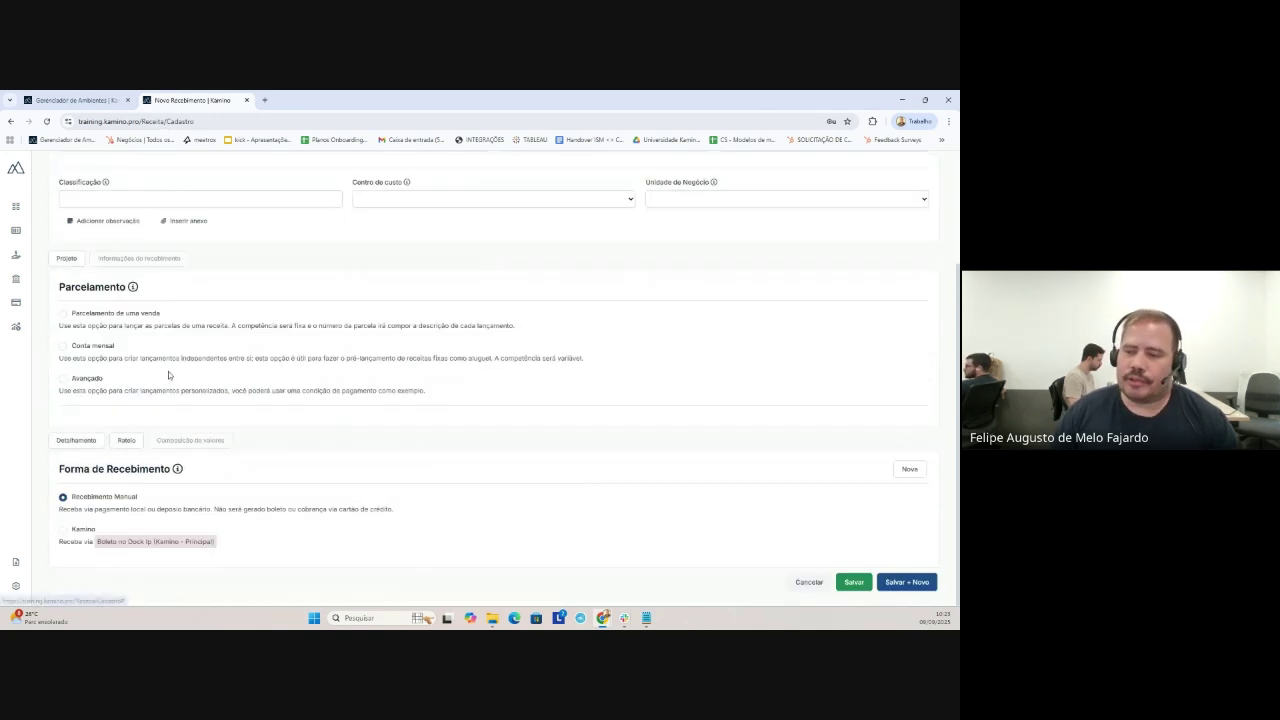
left_click(130, 440)
scroll(442, 369, "down", 2)
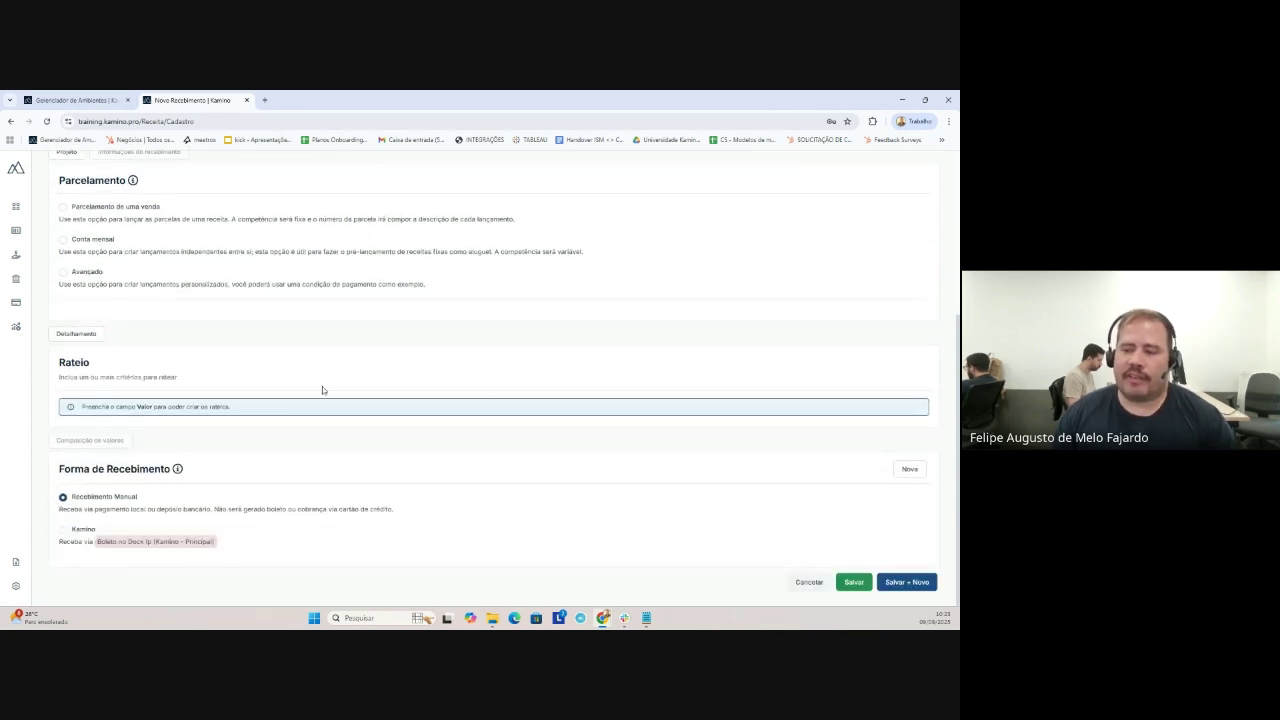
scroll(466, 360, "up", 5)
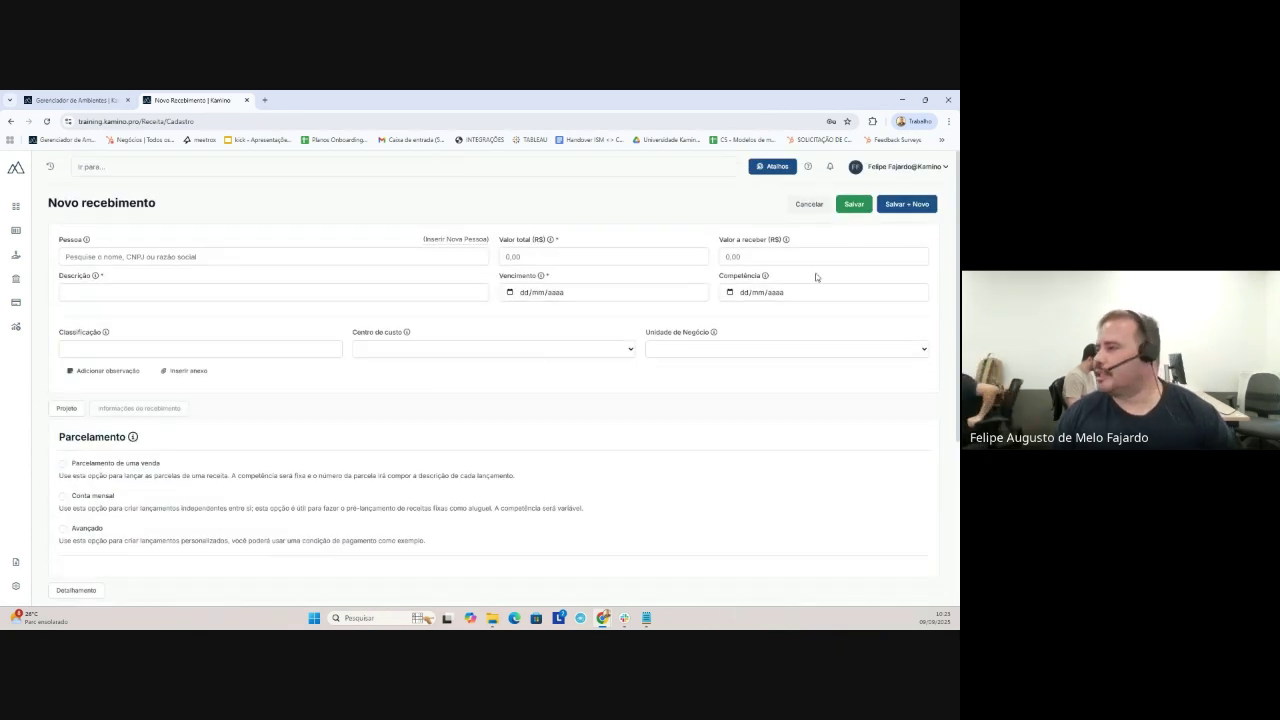
Step: Set the receivable's Valor total and Valor a receber to R$ 1.000,00 and view the Rateio options
left_click(568, 254)
type("1.0")
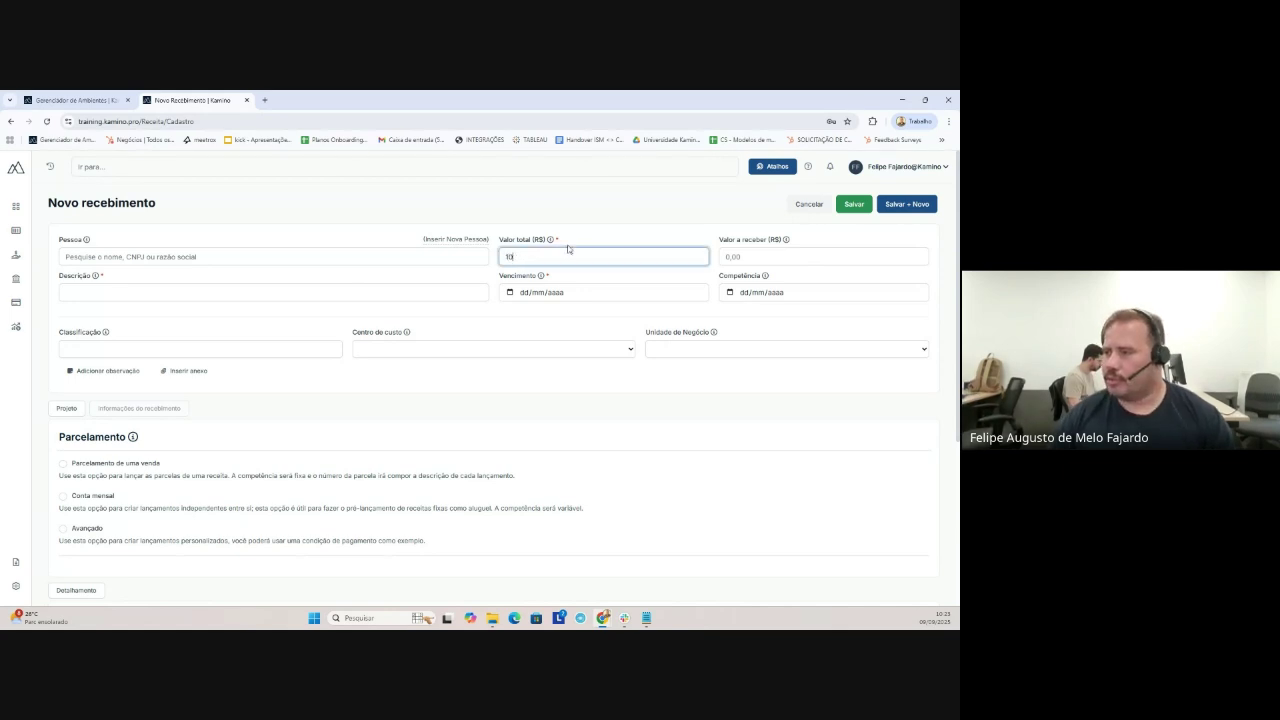
type("00")
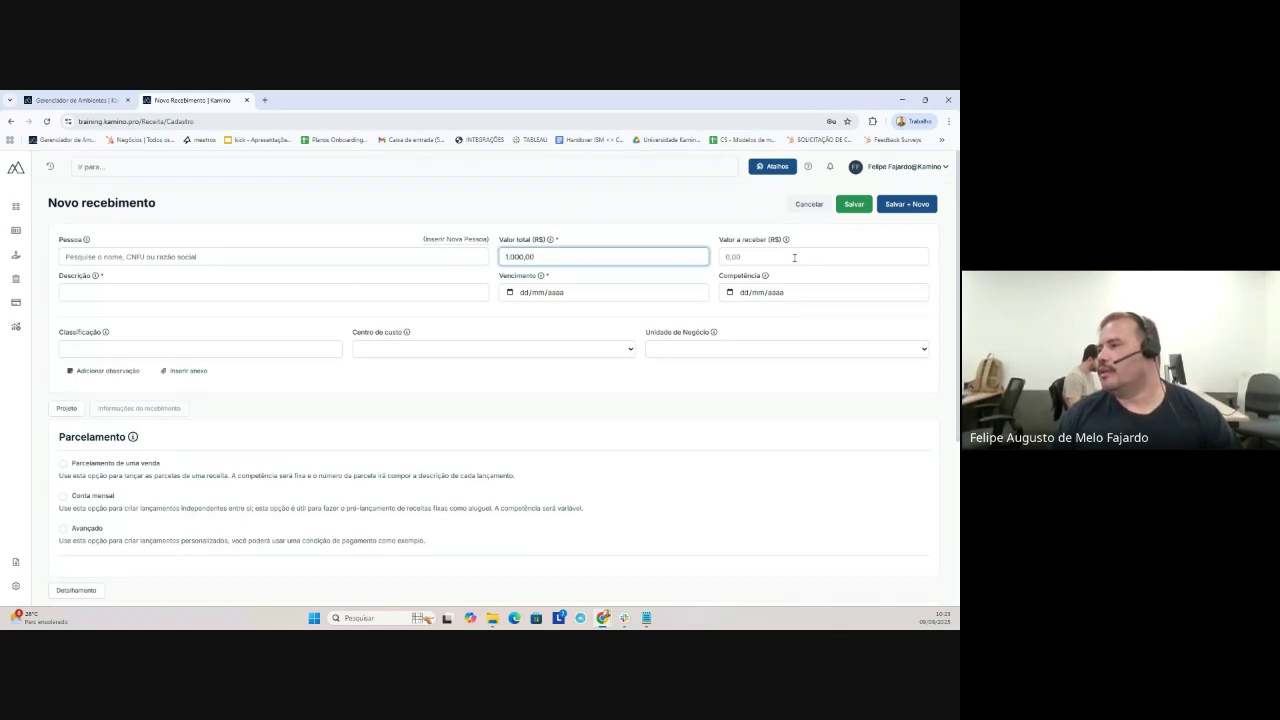
left_click(790, 256)
type("100")
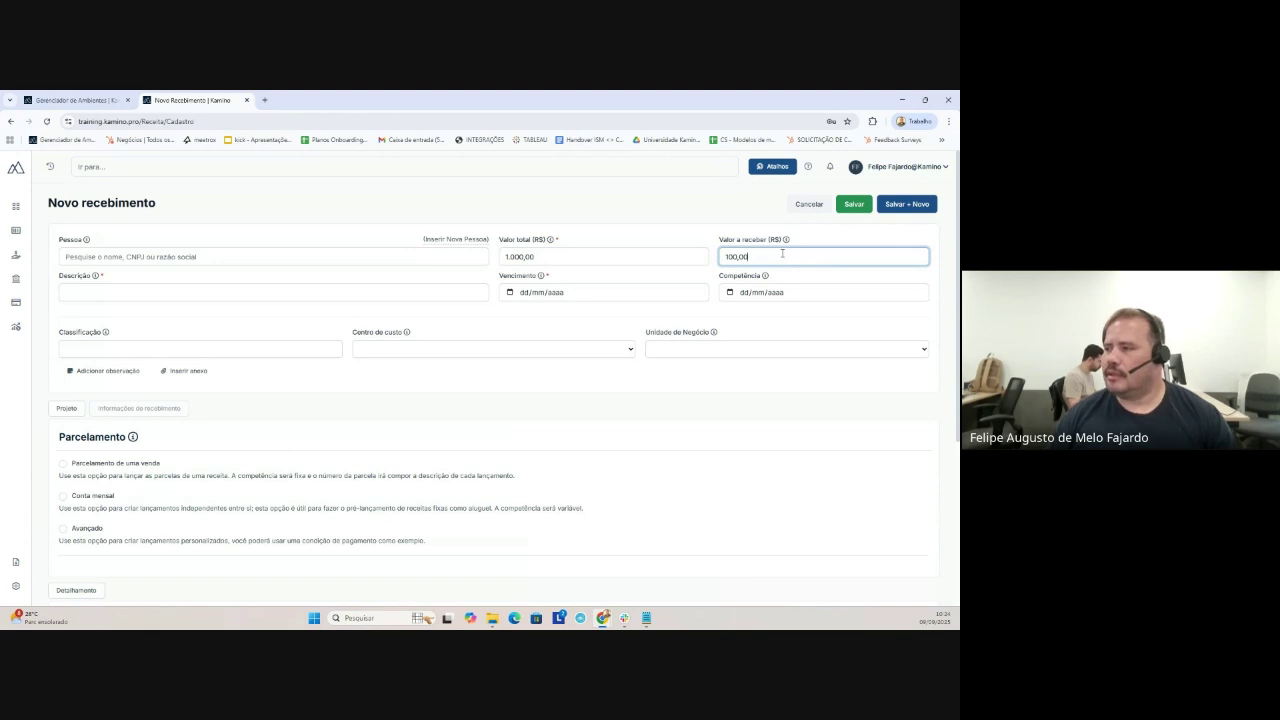
left_click(582, 225)
scroll(578, 250, "down", 4)
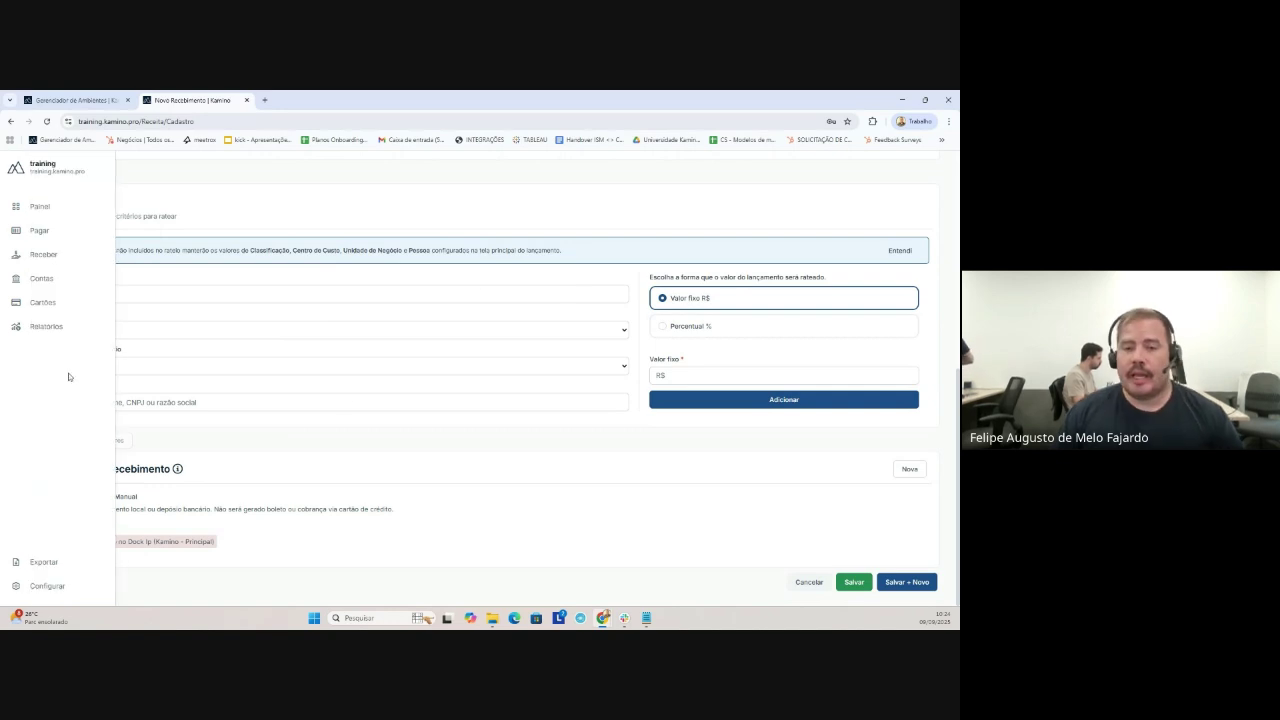
scroll(530, 341, "up", 5)
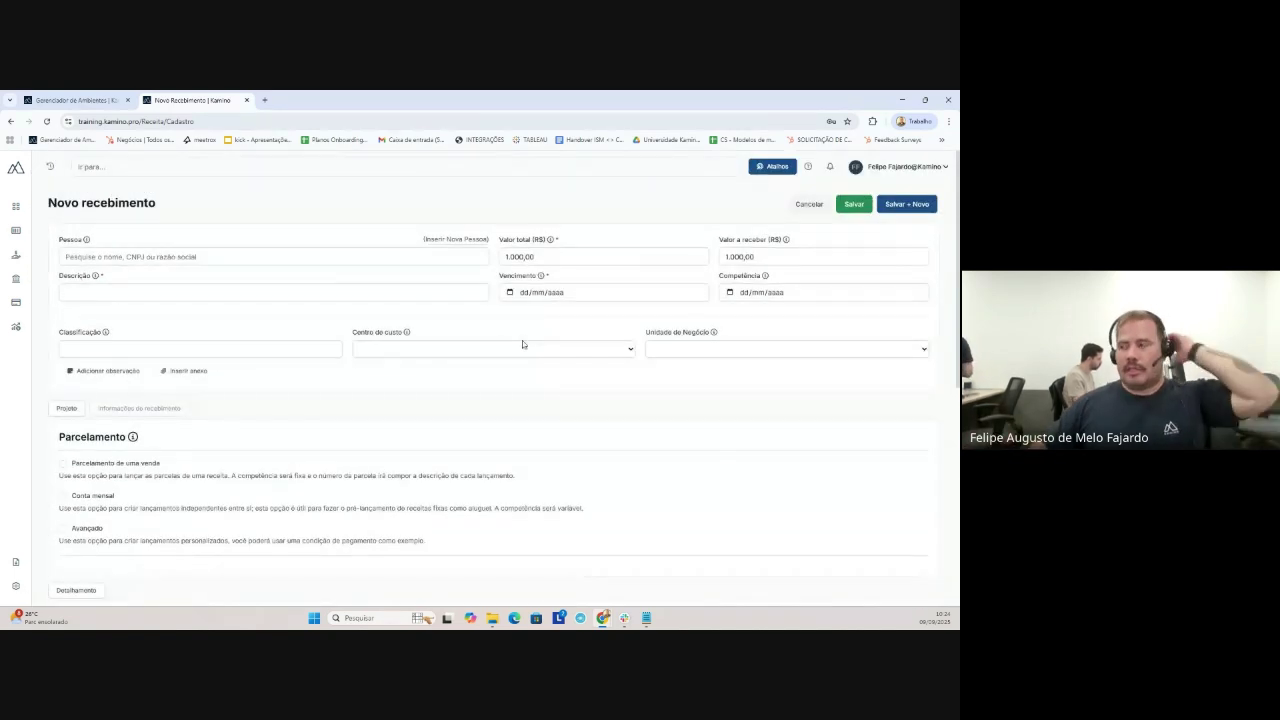